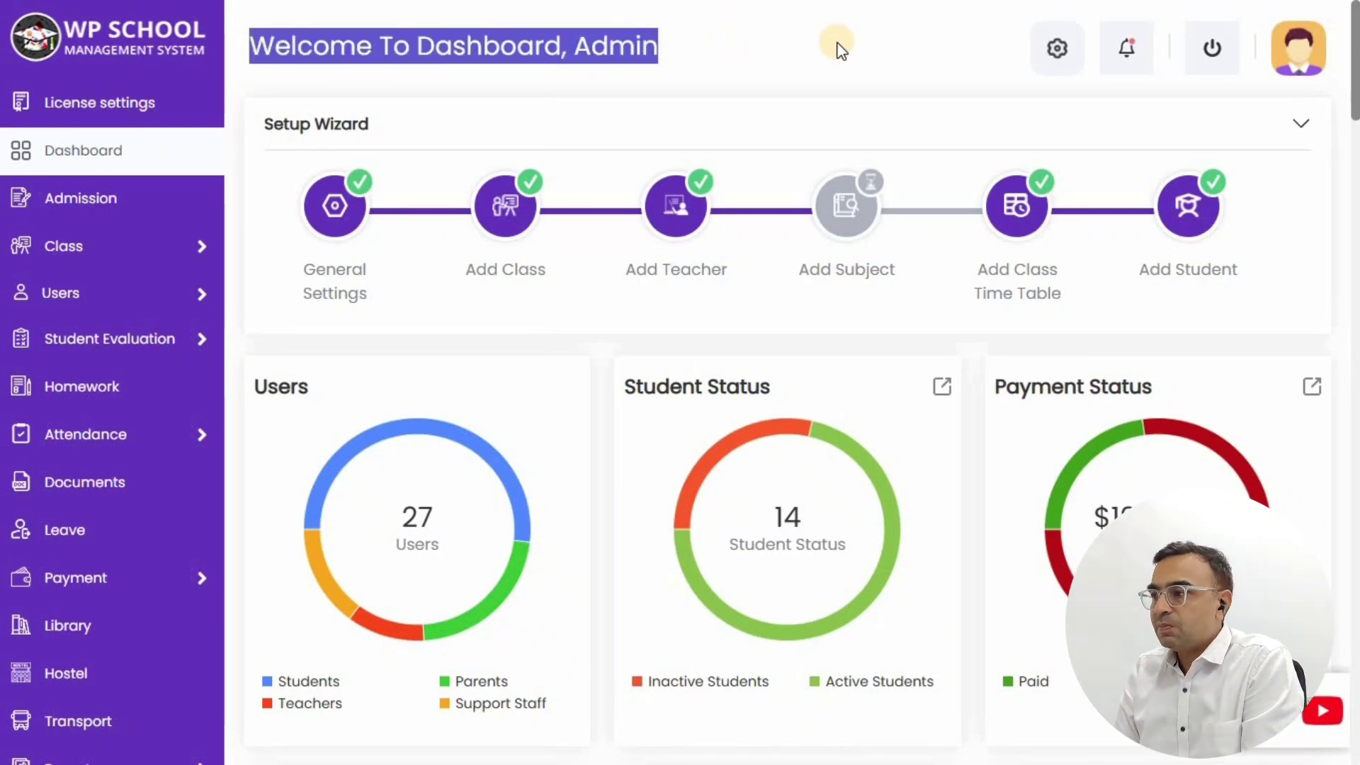
Step: Reveal the Student Evaluation submenu in the sidebar, exposing Exam and Manage Marks
mouse_move(194, 341)
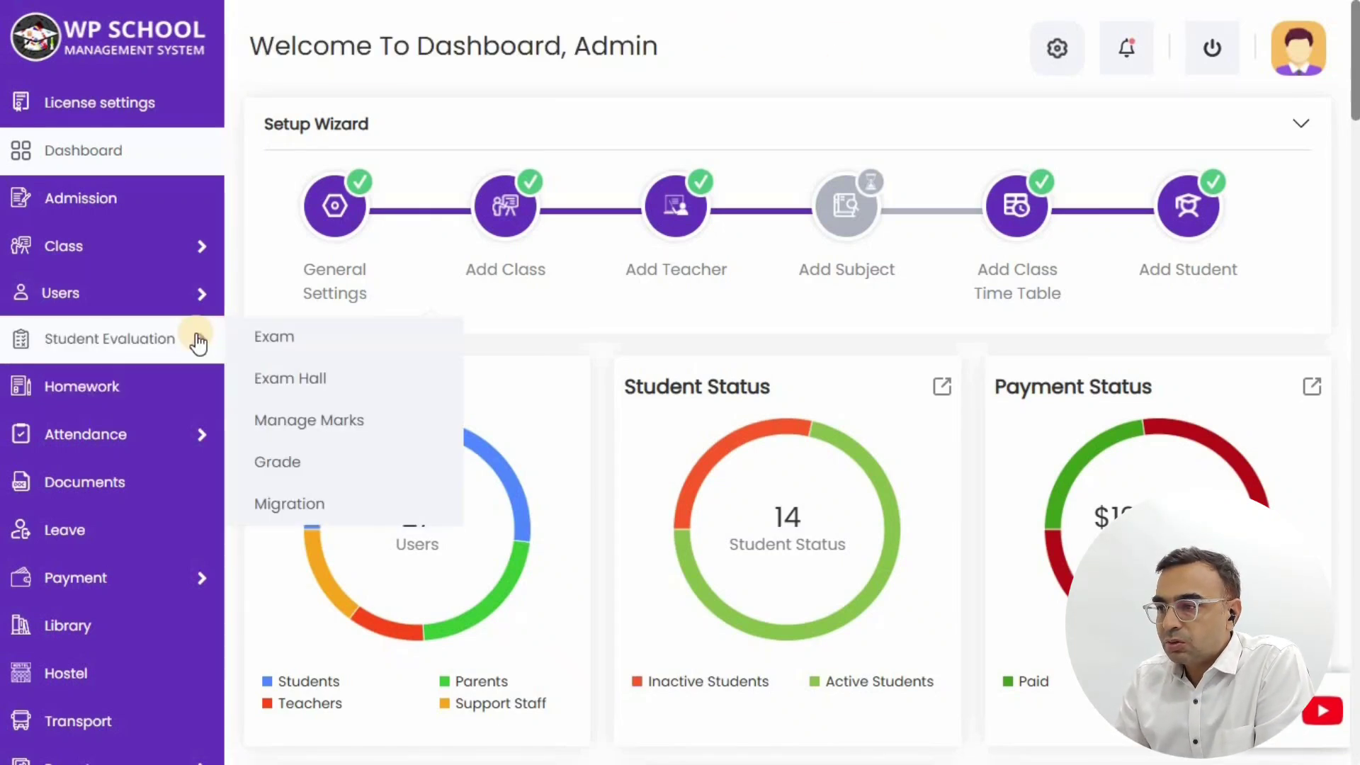
Step: Add a new exam named Board Exam for Class 2, Section A, Third Term
left_click(274, 337)
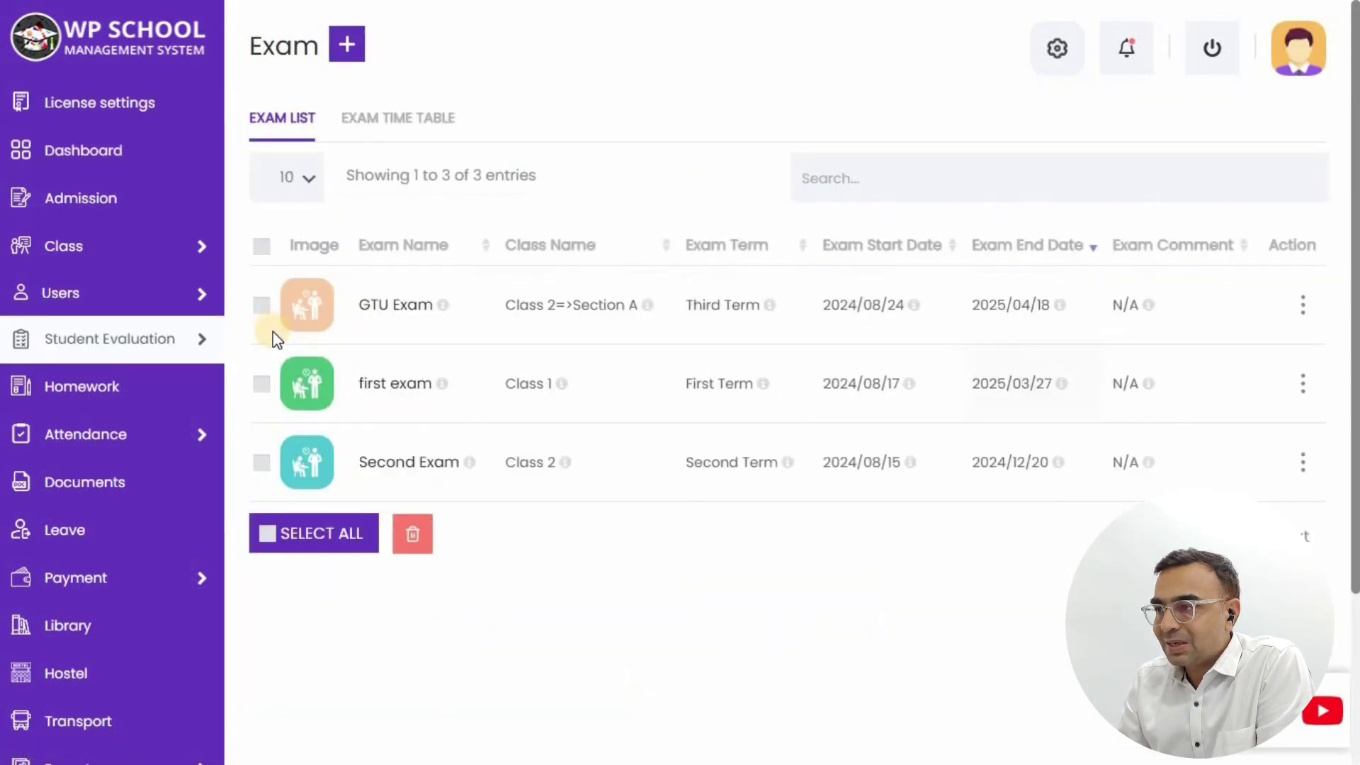
left_click(352, 58)
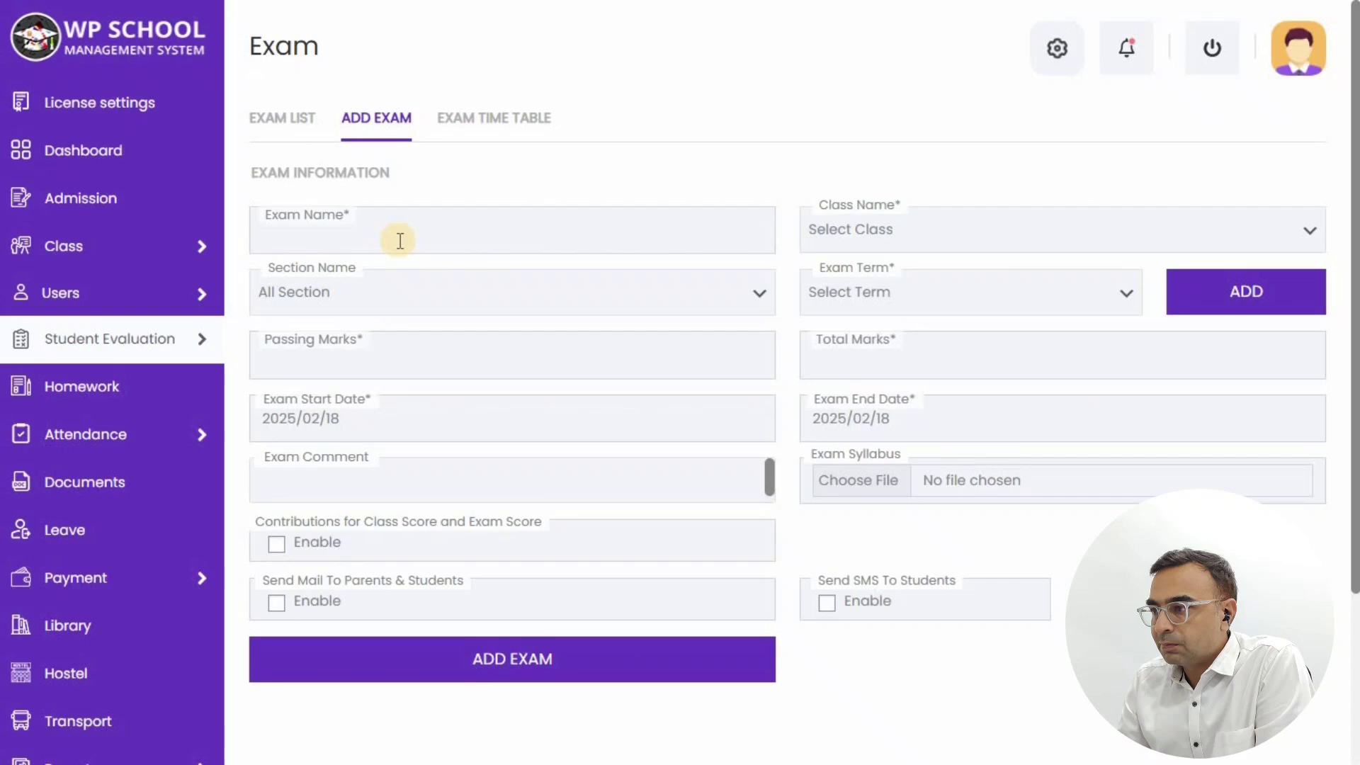
left_click(375, 230)
left_click(418, 276)
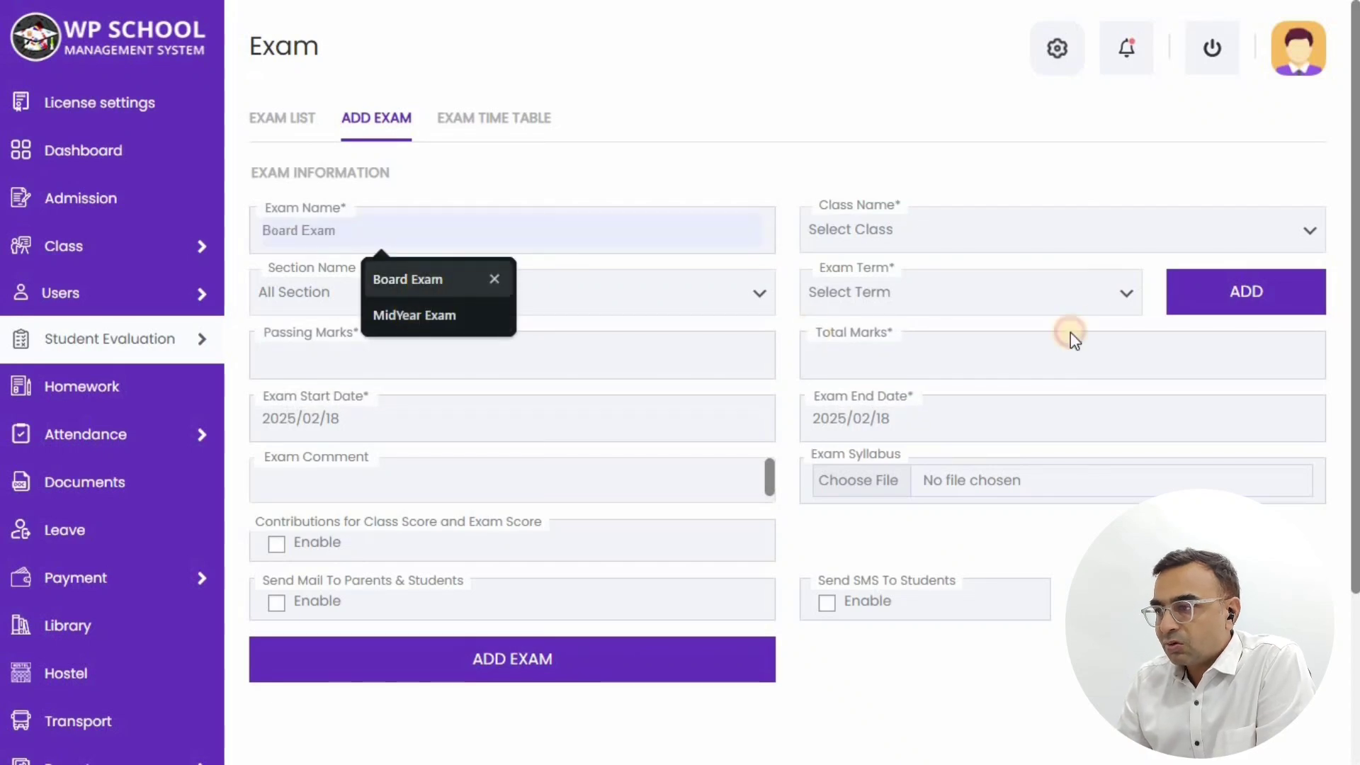
left_click(908, 244)
left_click(865, 322)
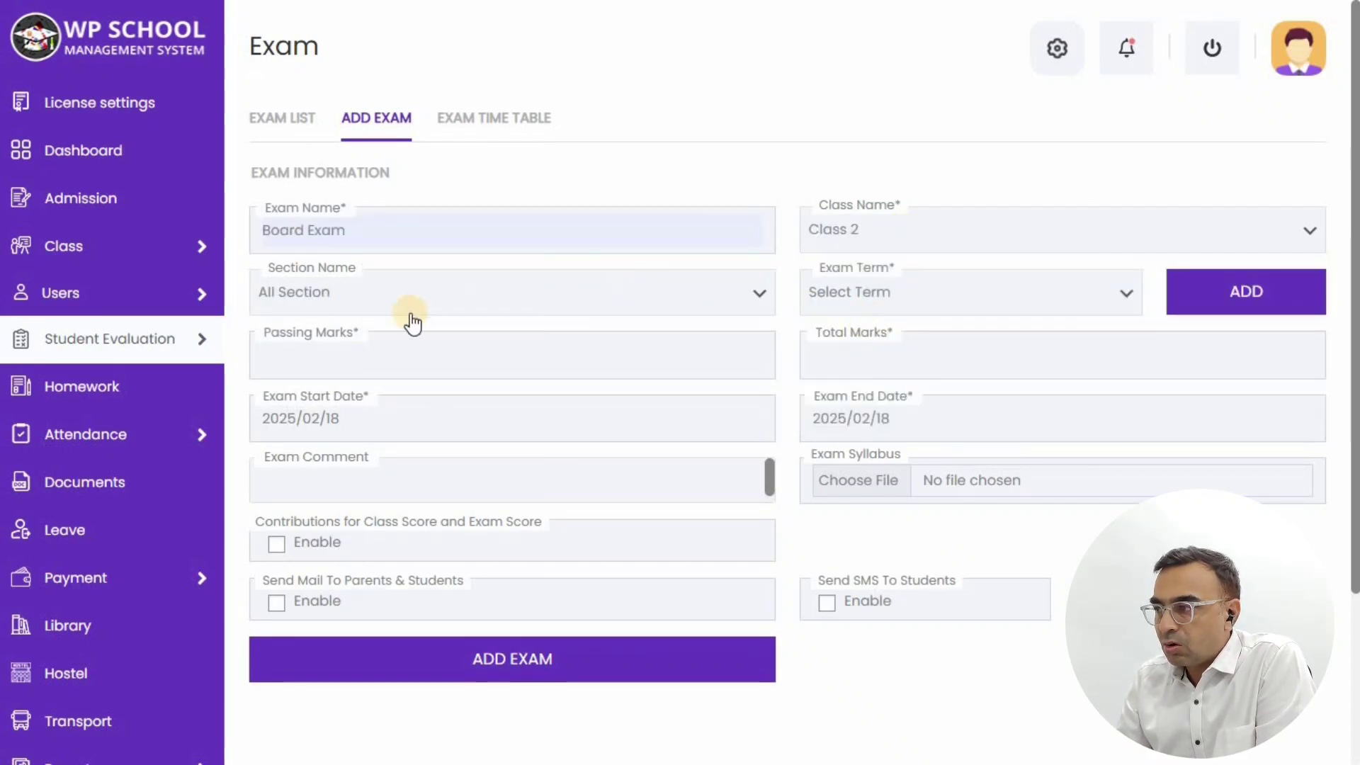
left_click(408, 294)
left_click(343, 361)
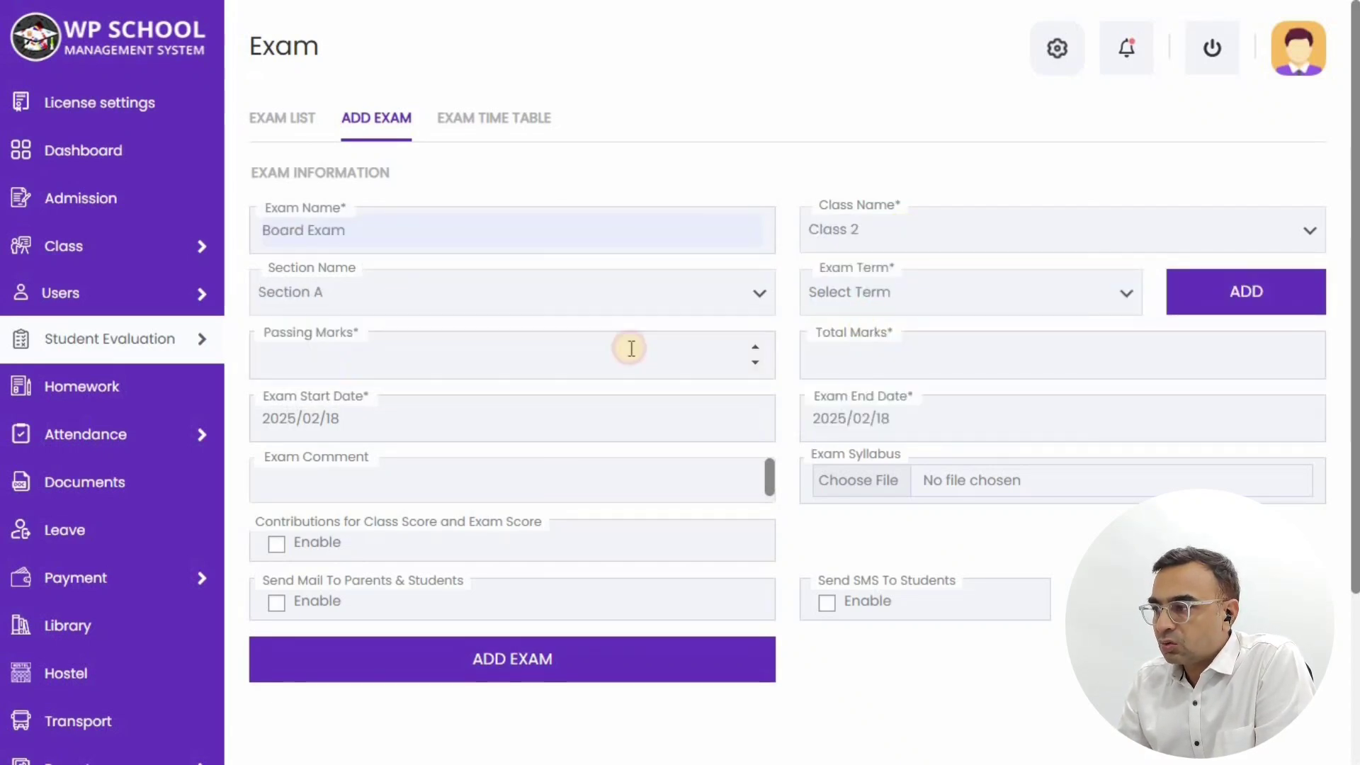
left_click(943, 292)
left_click(843, 414)
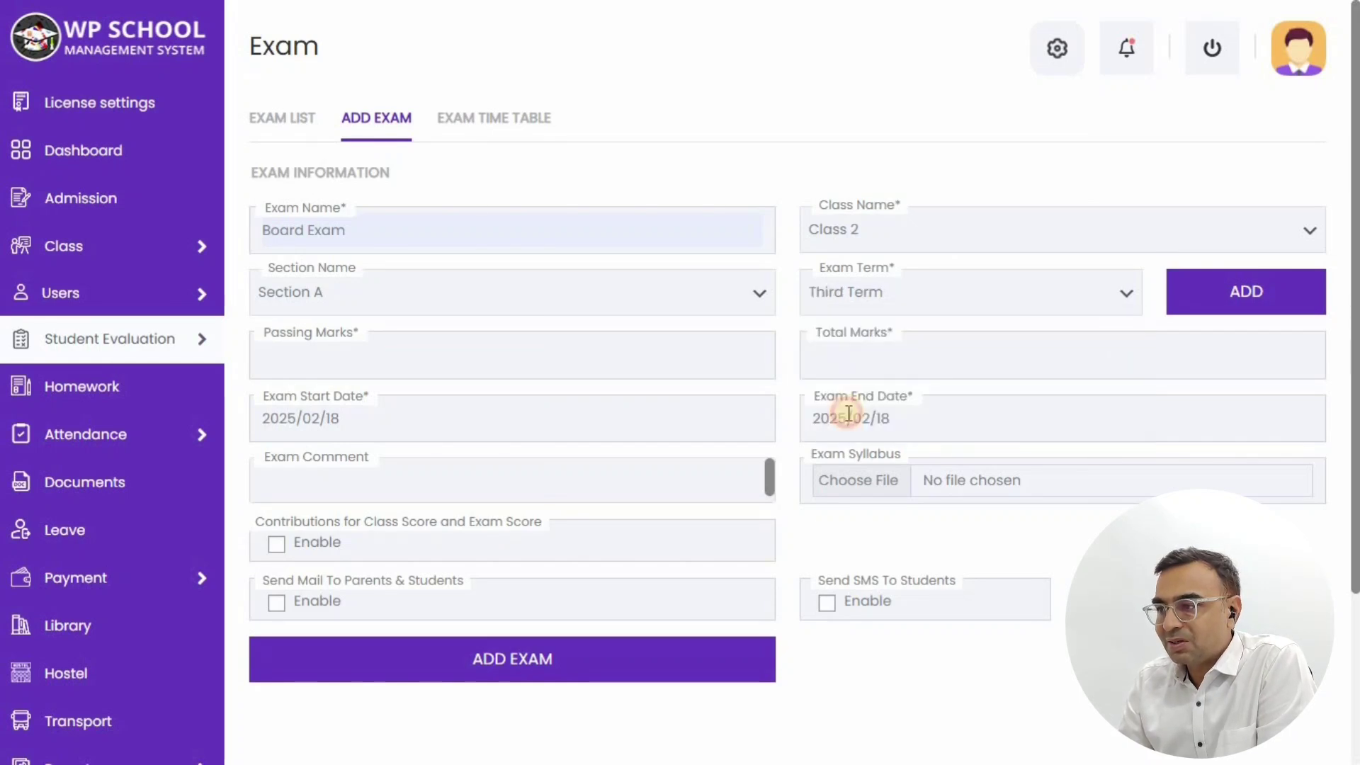
Step: Set passing marks 35 of 100 and exam dates 2025/03/01 to 2025/03/20
left_click(386, 359)
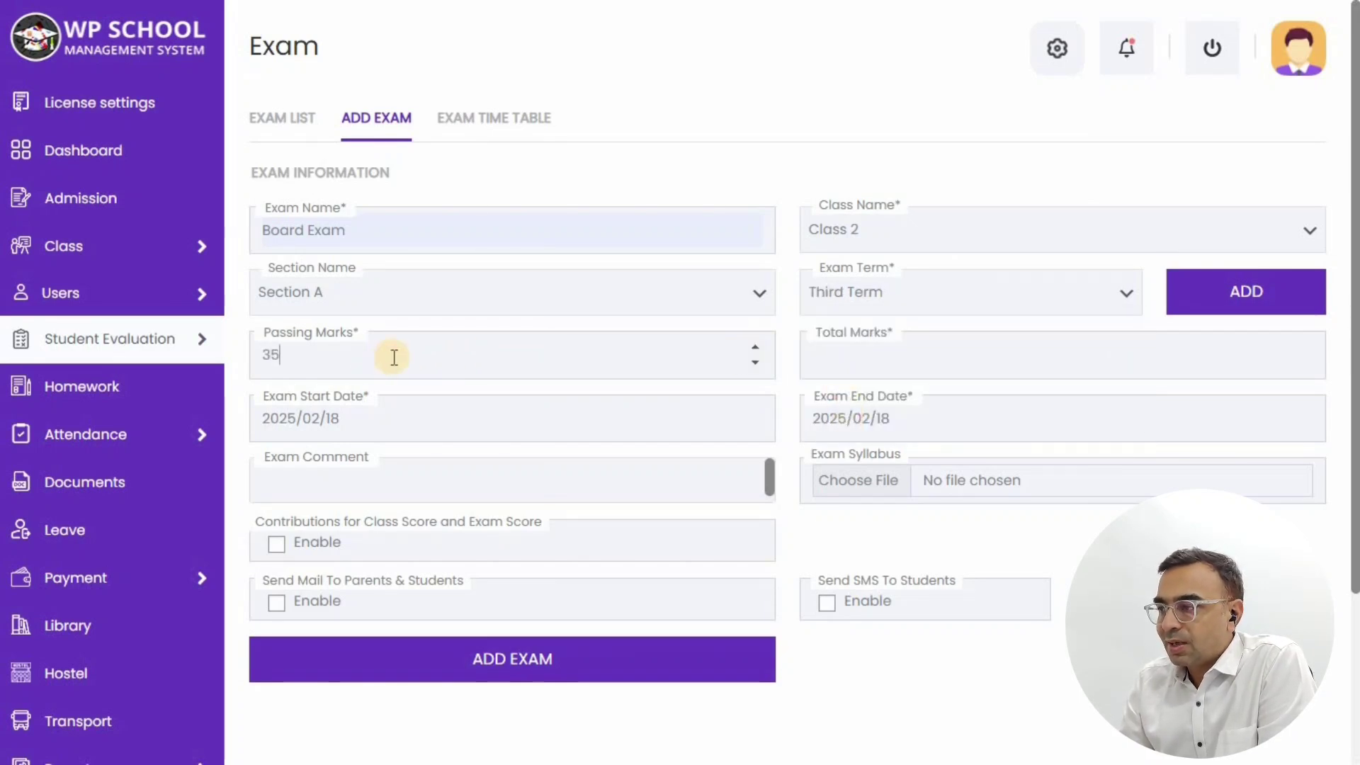
left_click(885, 352)
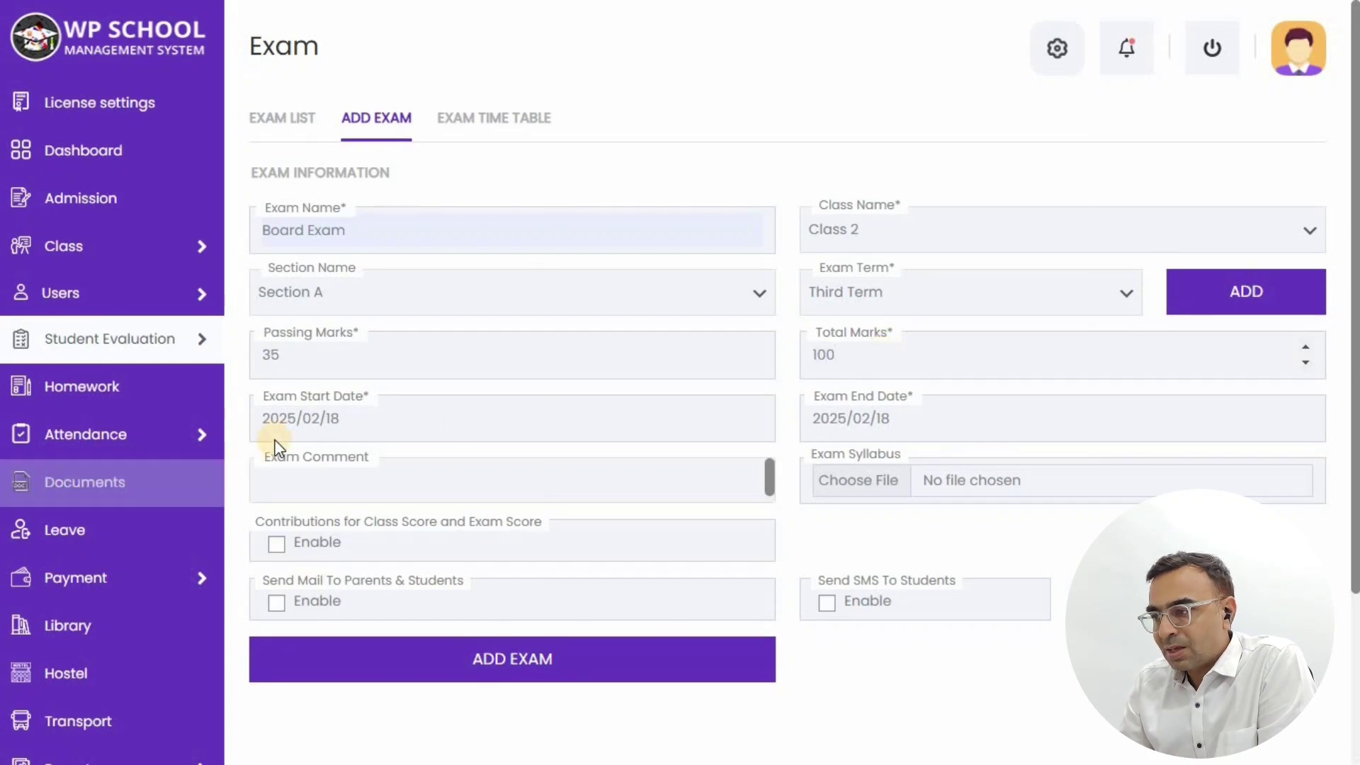
left_click(342, 418)
left_click(509, 495)
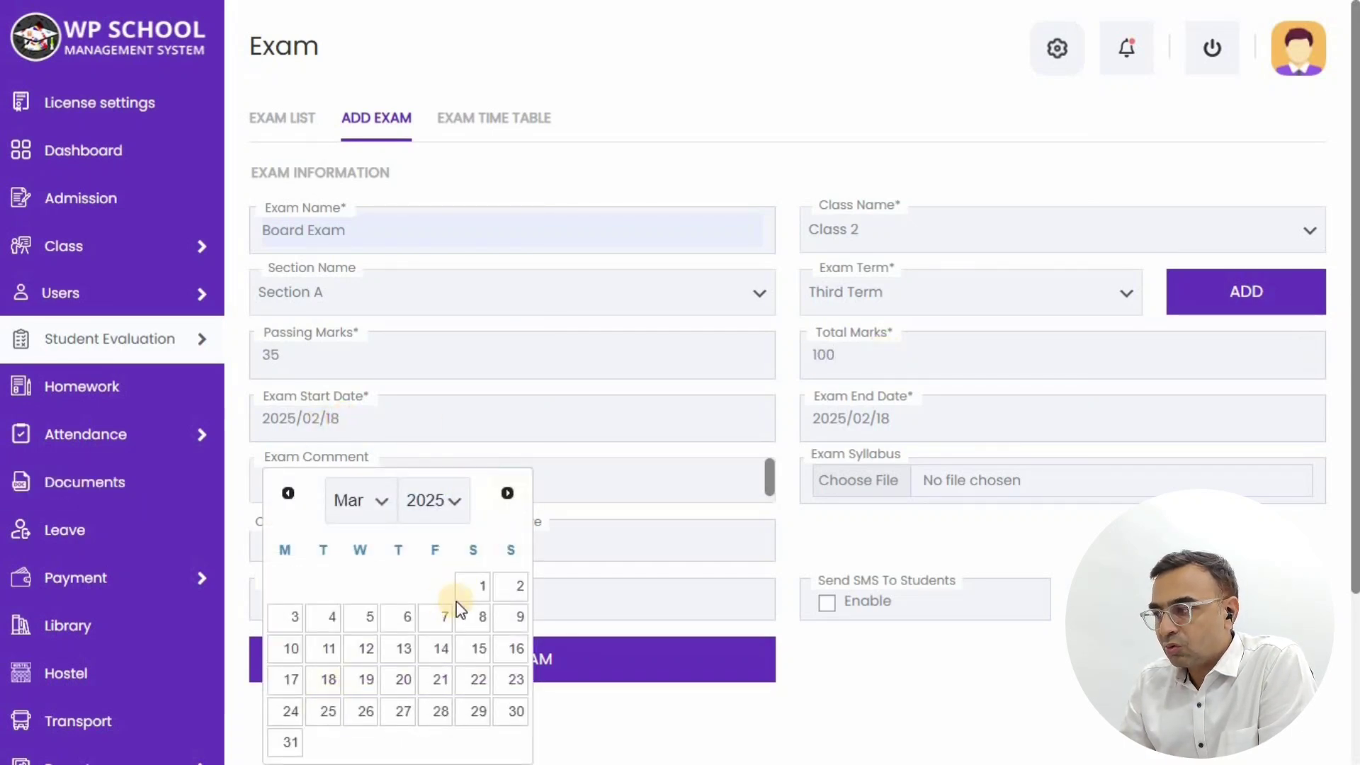
left_click(470, 586)
left_click(946, 413)
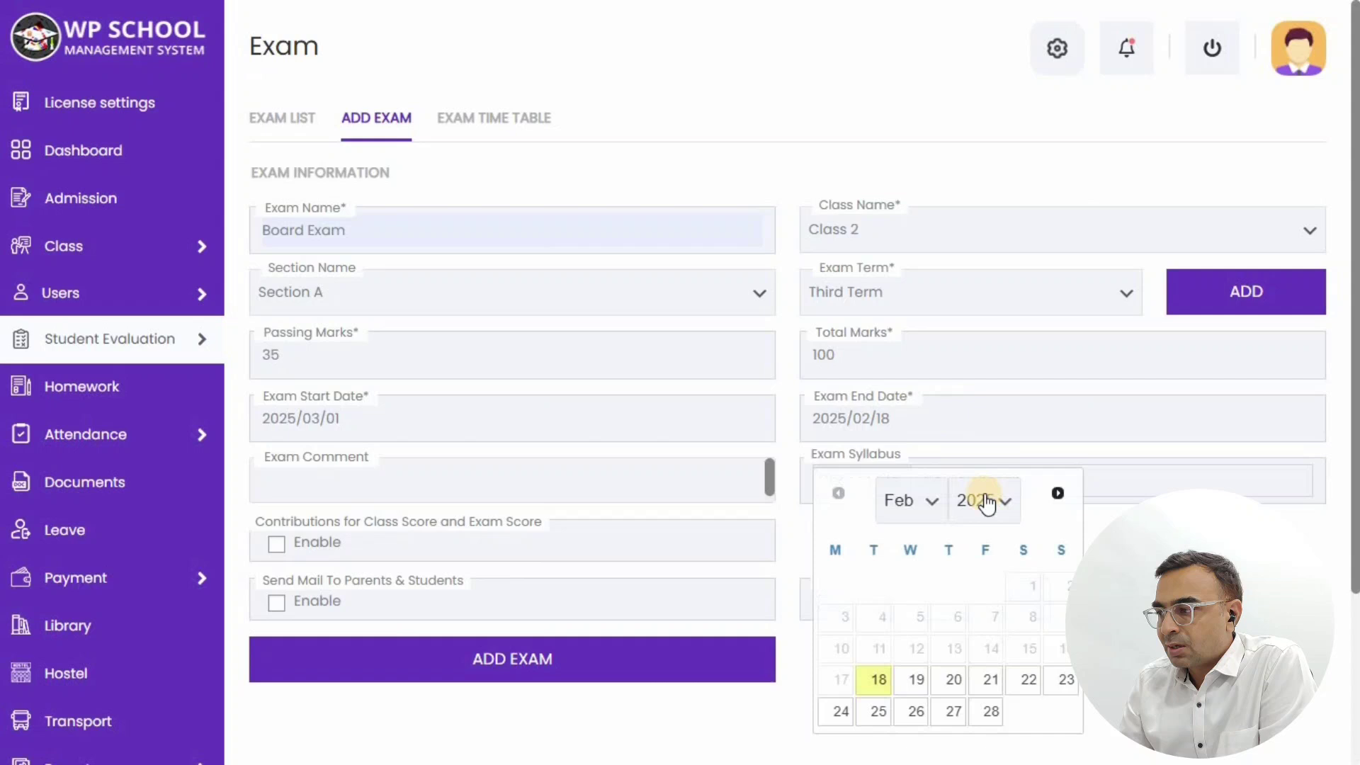
left_click(1034, 513)
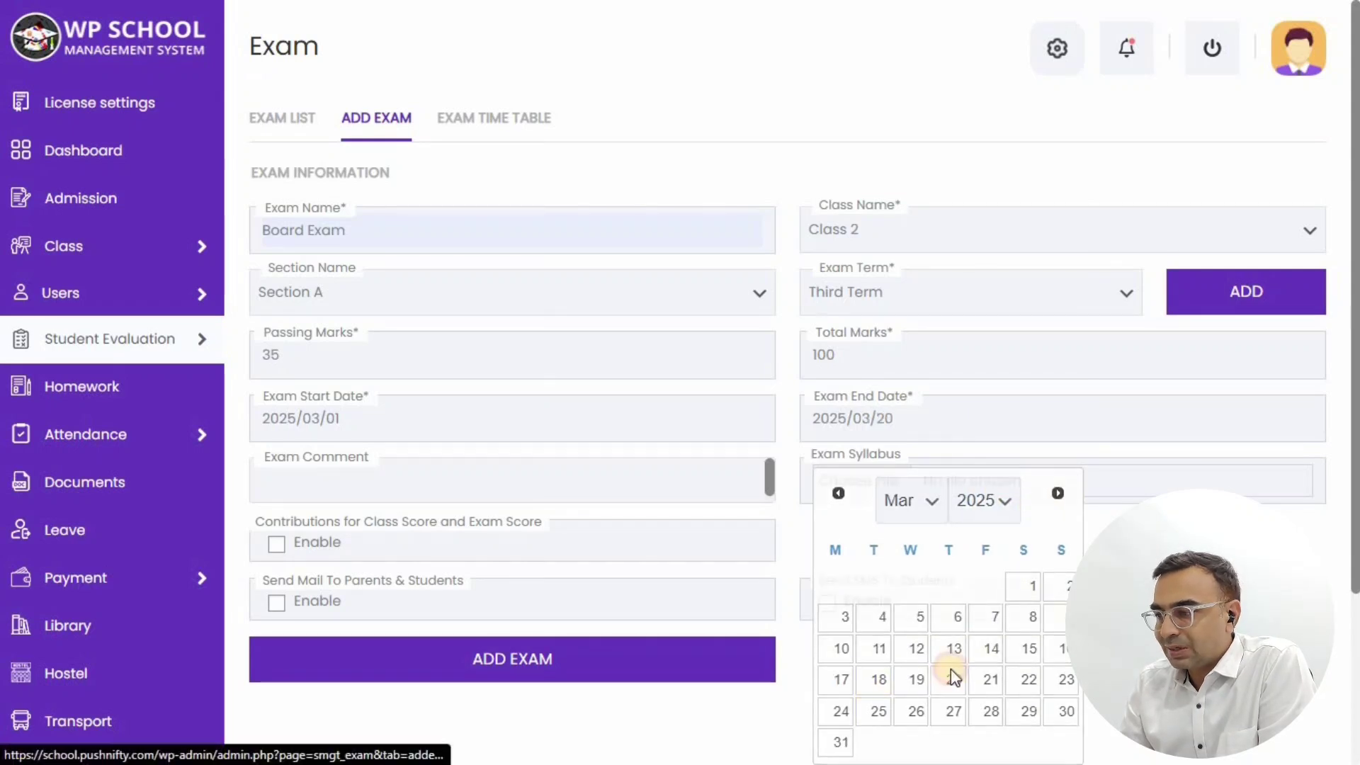
left_click(950, 680)
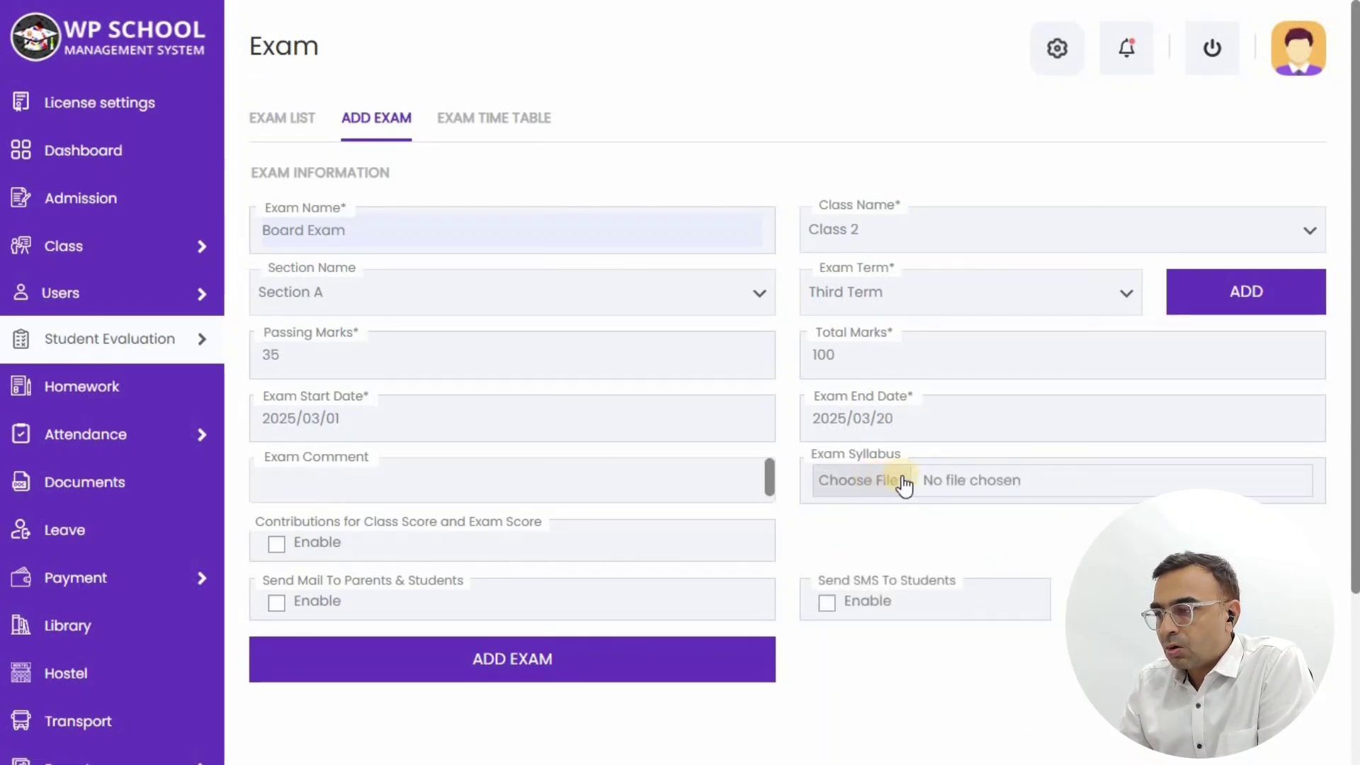
Step: Enable contributions and add a Class score row worth 40 marks
left_click(276, 546)
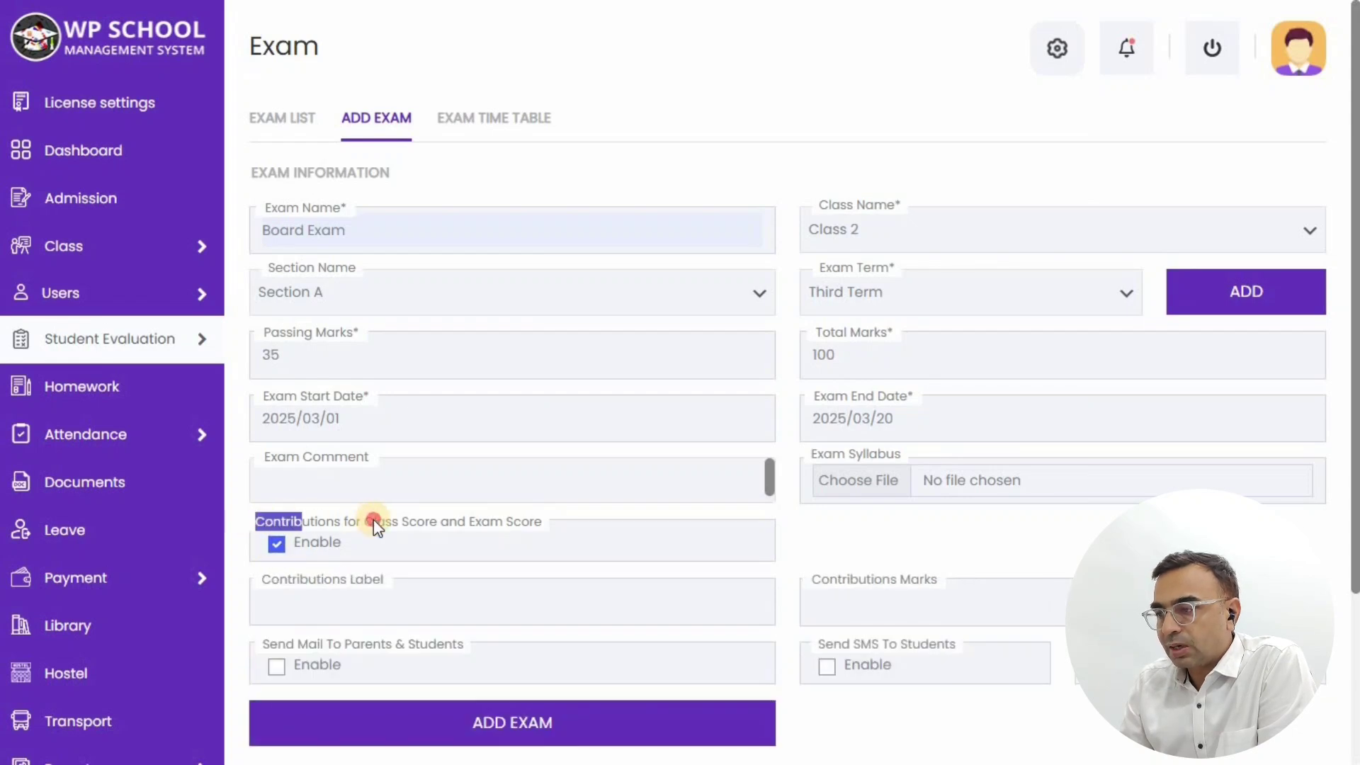
left_click_drag(373, 522, 604, 516)
left_click(407, 579)
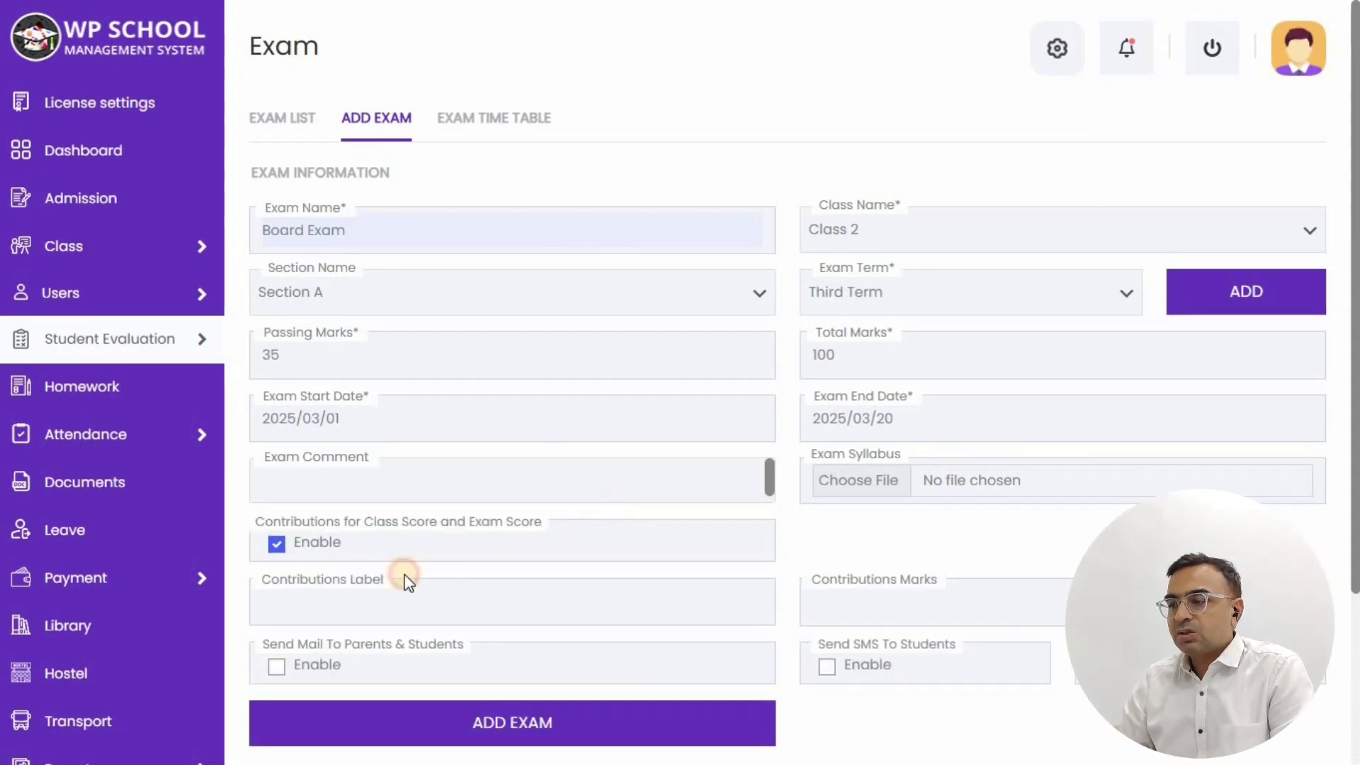
left_click(318, 598)
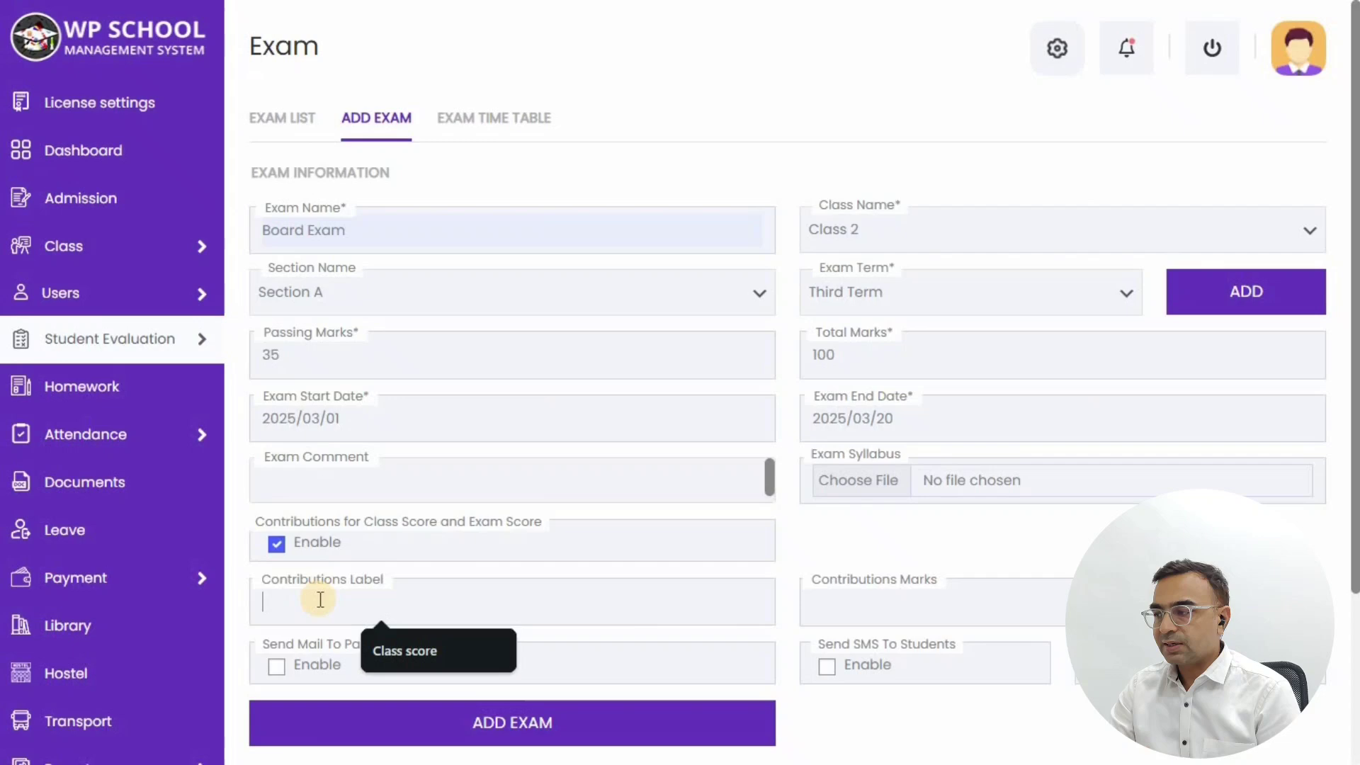
left_click(428, 653)
left_click(907, 609)
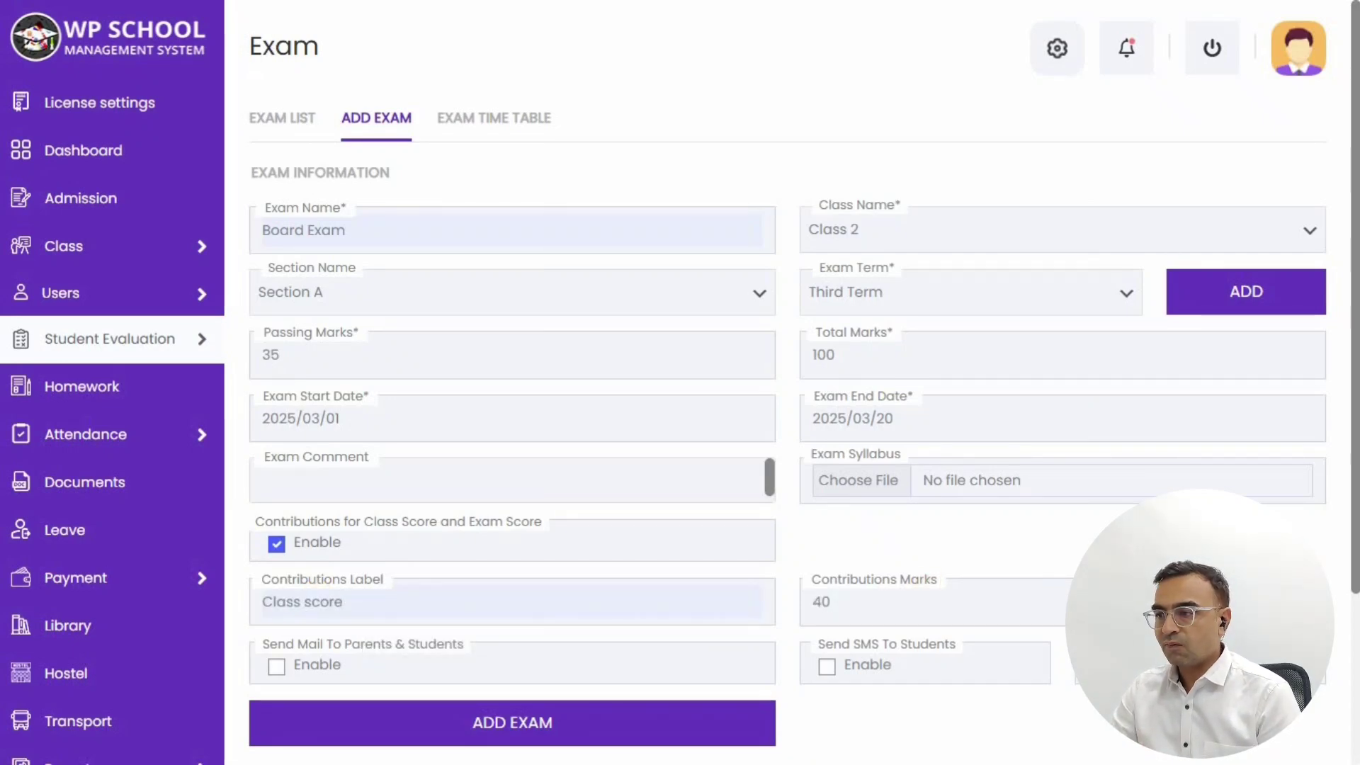
Step: Add a second contribution row, Exam score, worth 60 marks
left_click(1280, 602)
scroll(1339, 546, "down", 3)
left_click(381, 468)
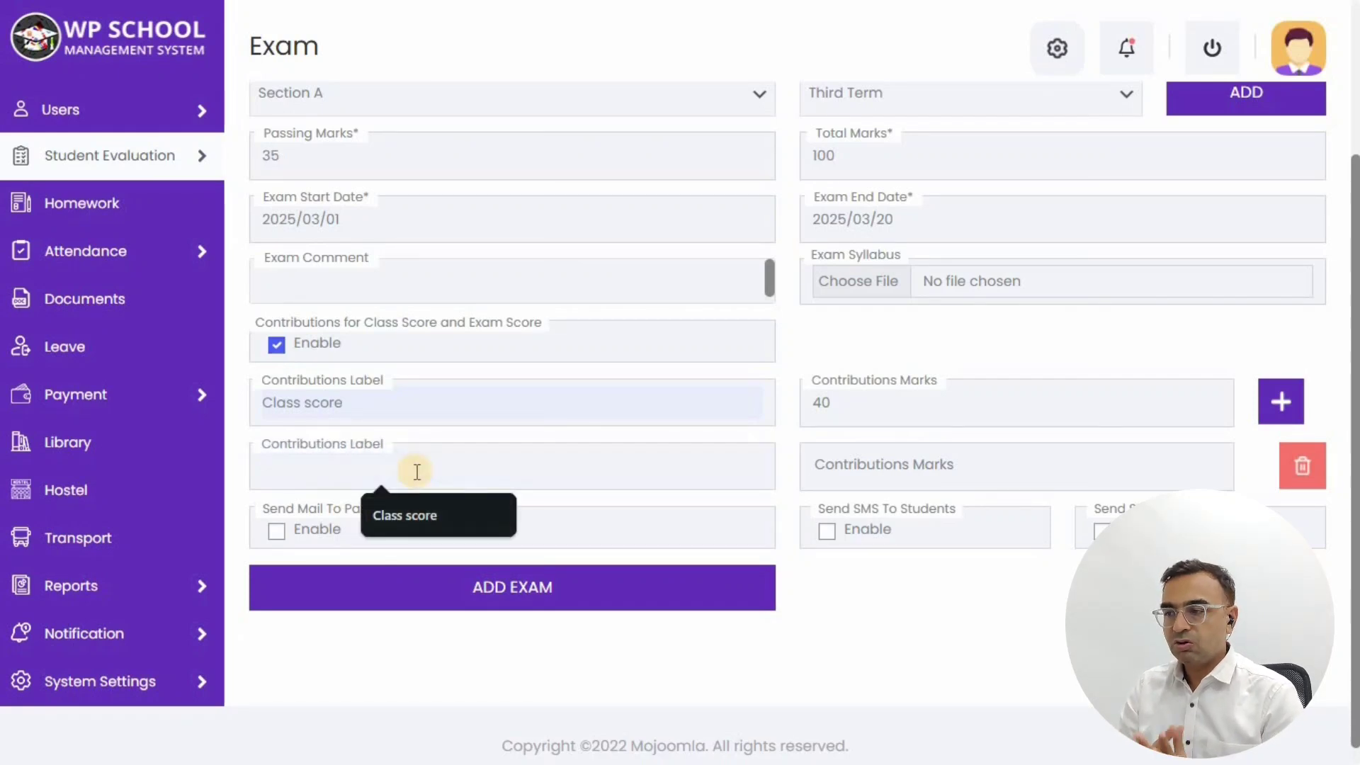
type("Exam score")
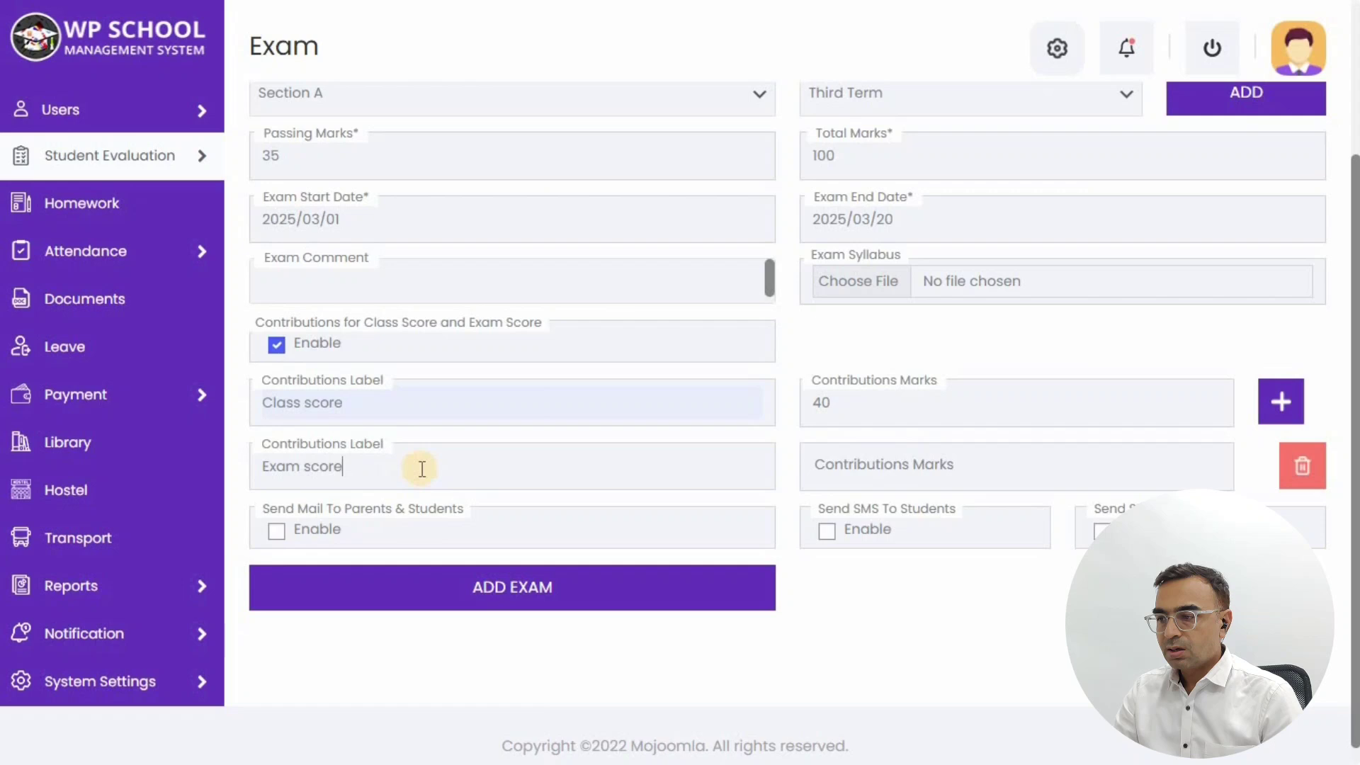
left_click(1021, 466)
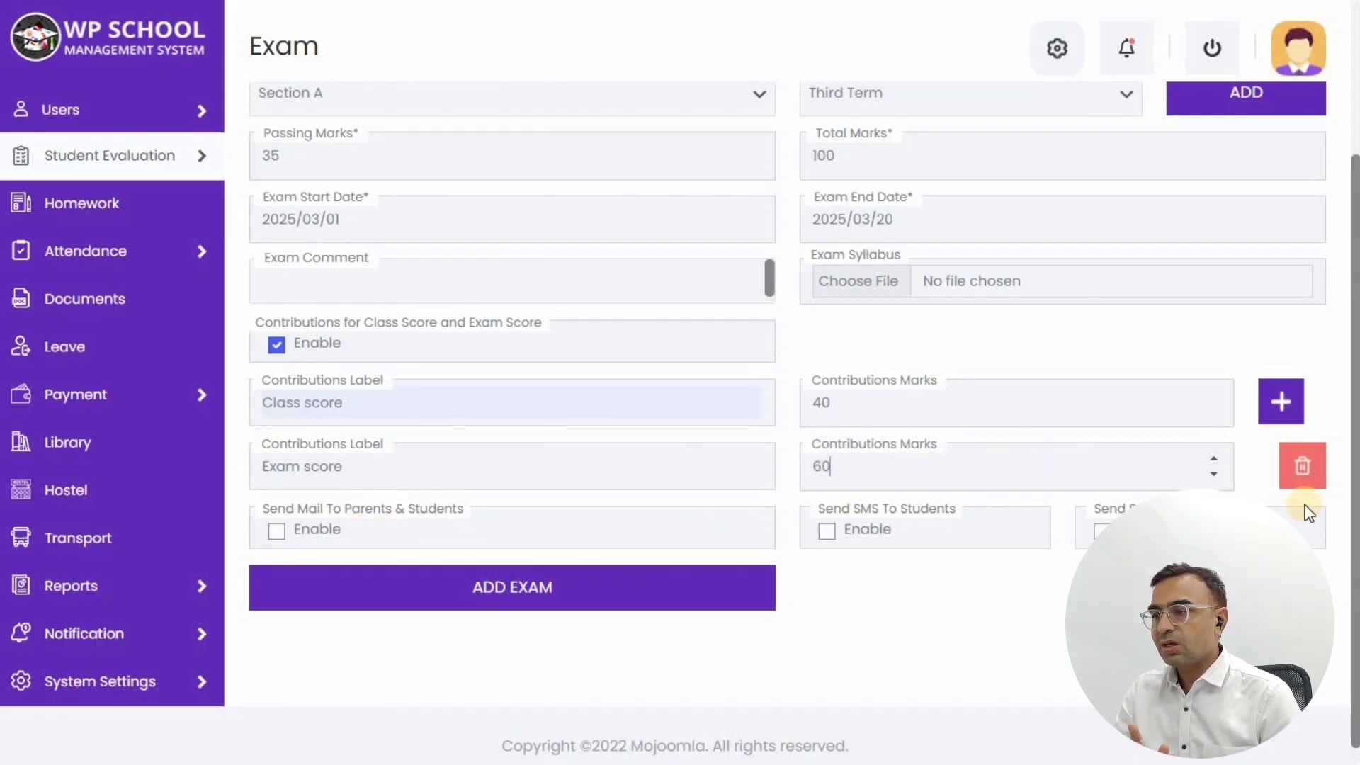
Step: Save the Board Exam and note the exam-added confirmation message
left_click(501, 588)
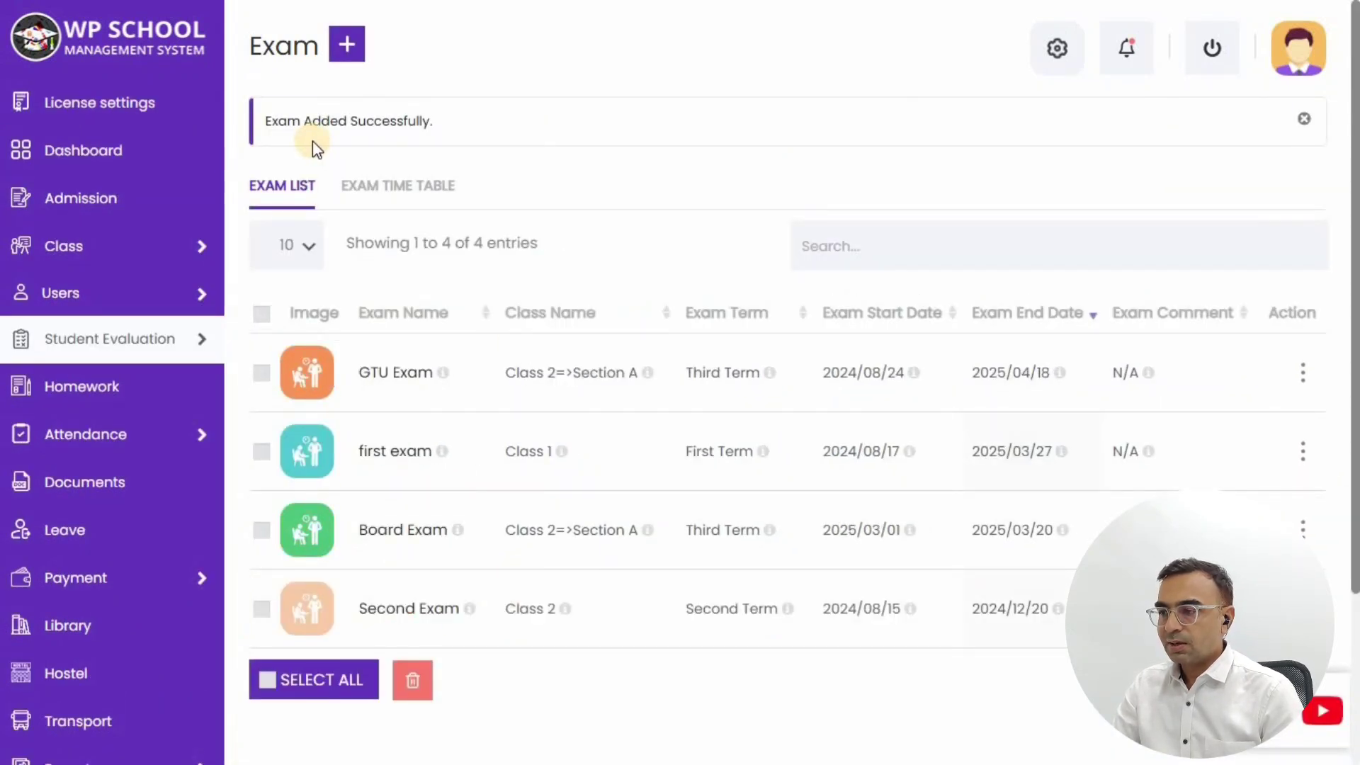
left_click(291, 128)
left_click_drag(291, 128, 464, 118)
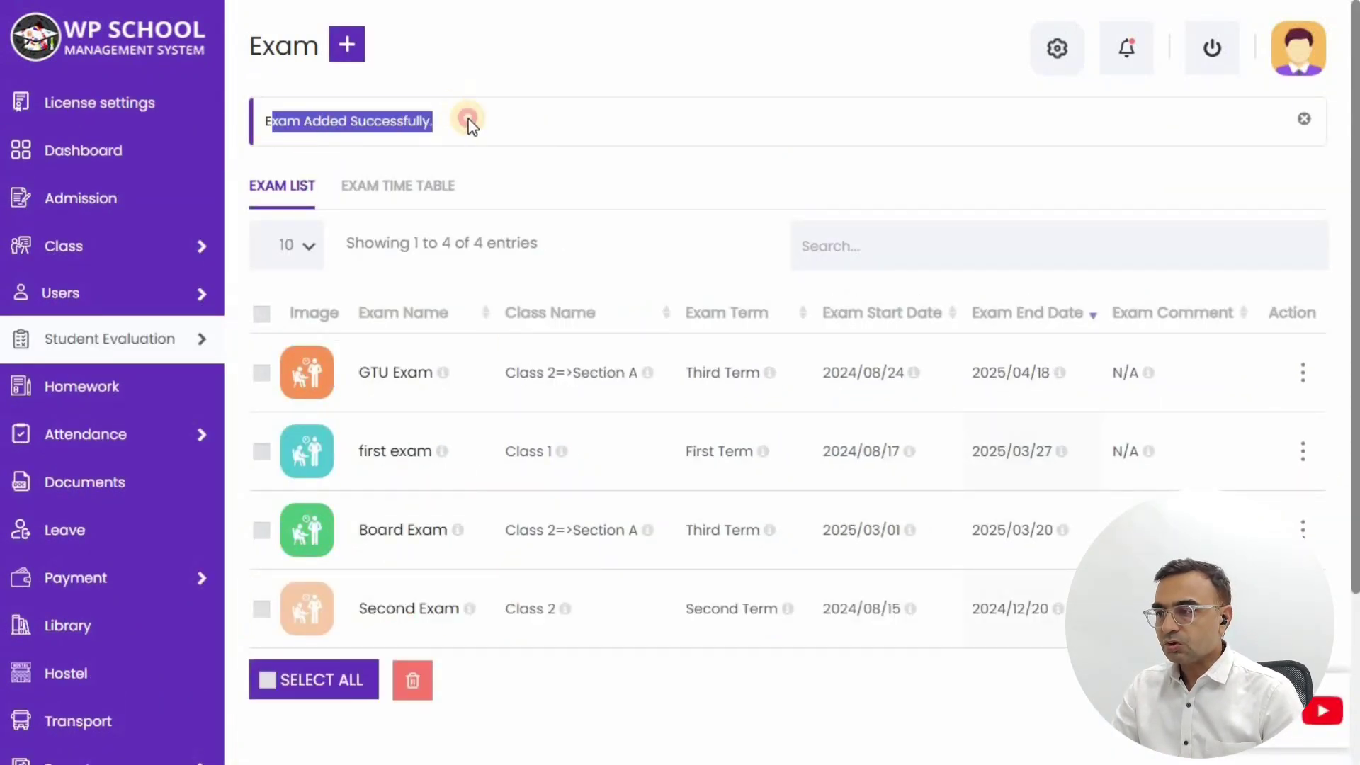
left_click(552, 125)
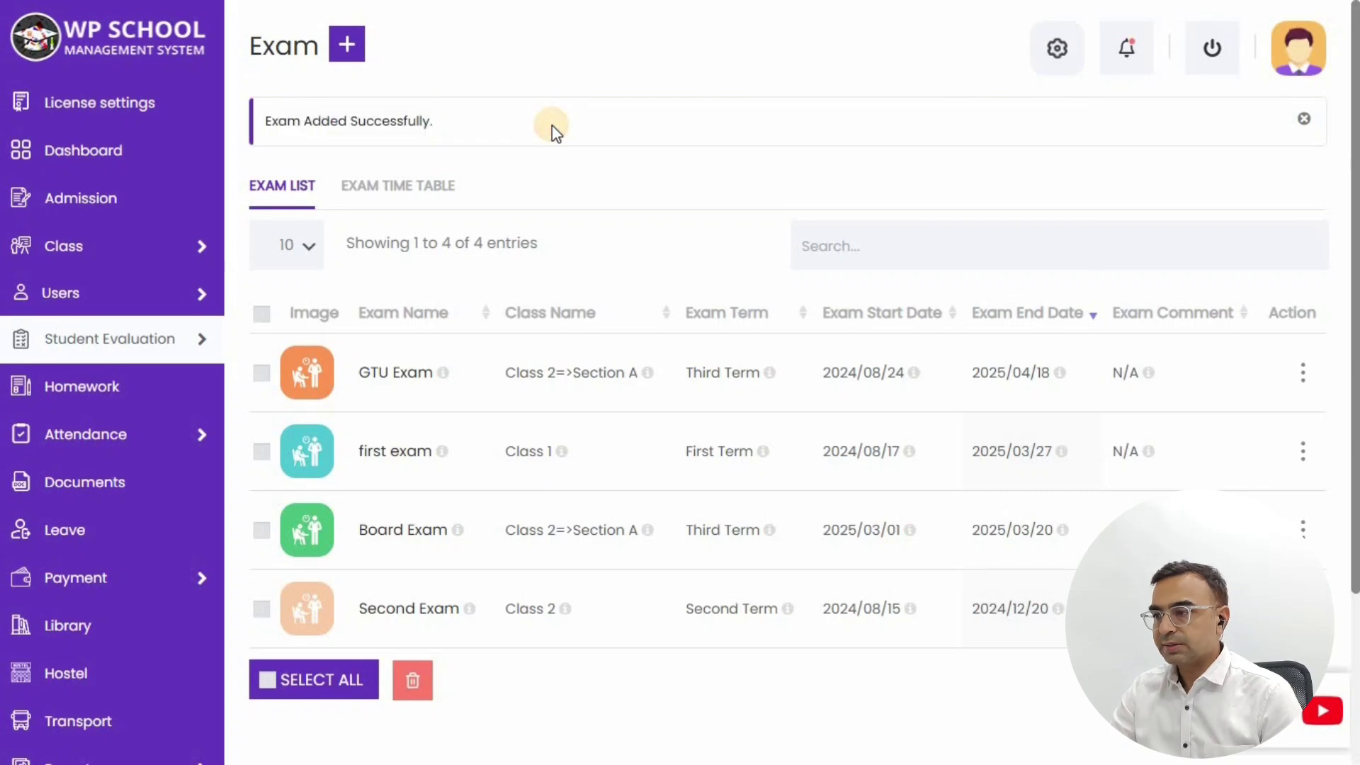
Step: Review the Board Exam details (total 100, Class score 40, Exam score 60), then close them
left_click(385, 525)
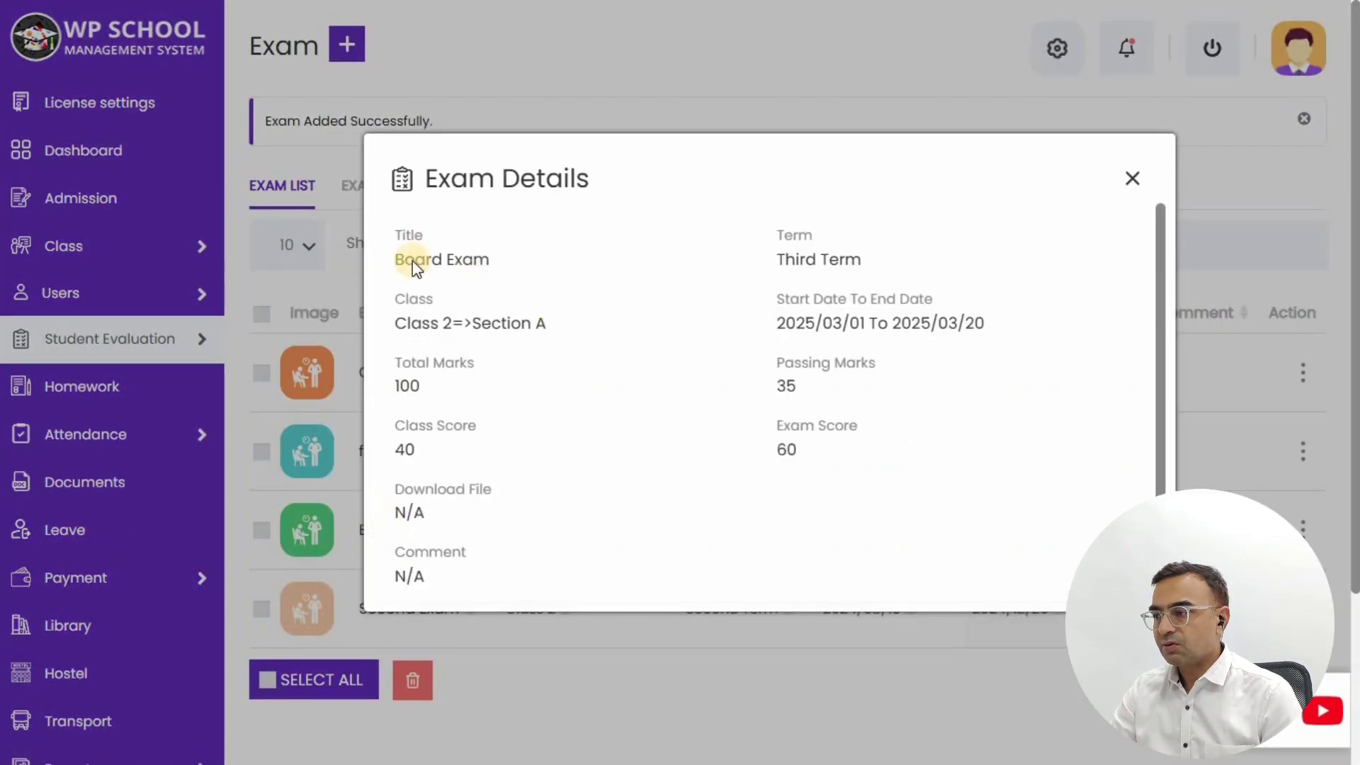
left_click_drag(405, 261, 870, 239)
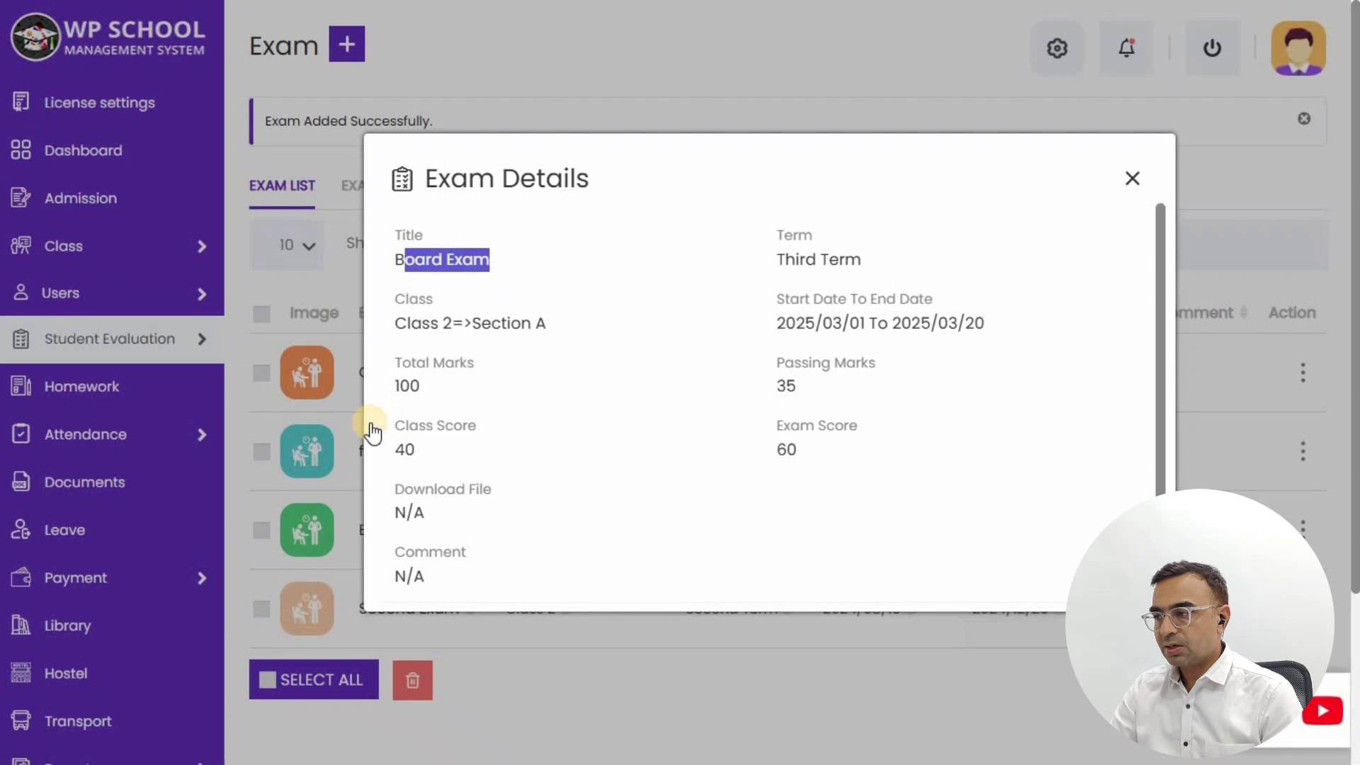
left_click_drag(394, 387, 775, 387)
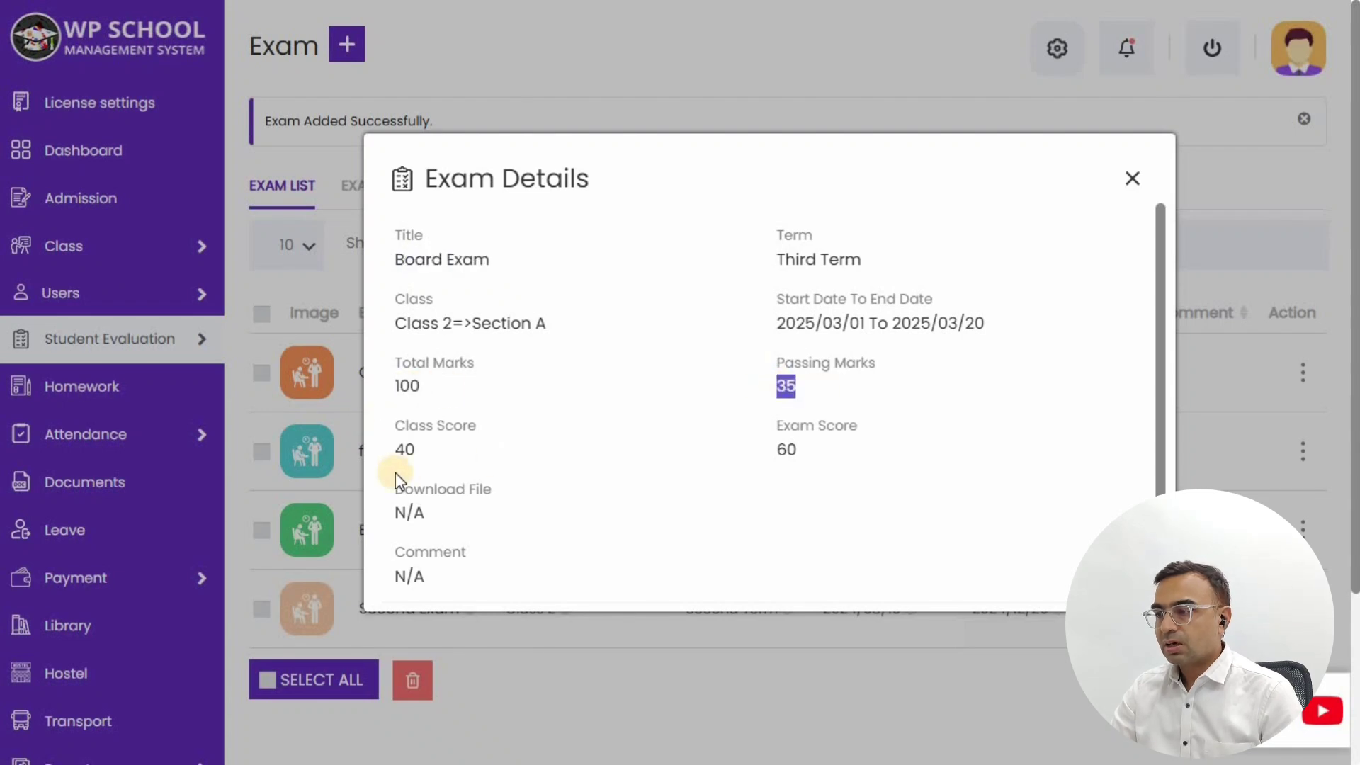
left_click_drag(393, 426, 425, 452)
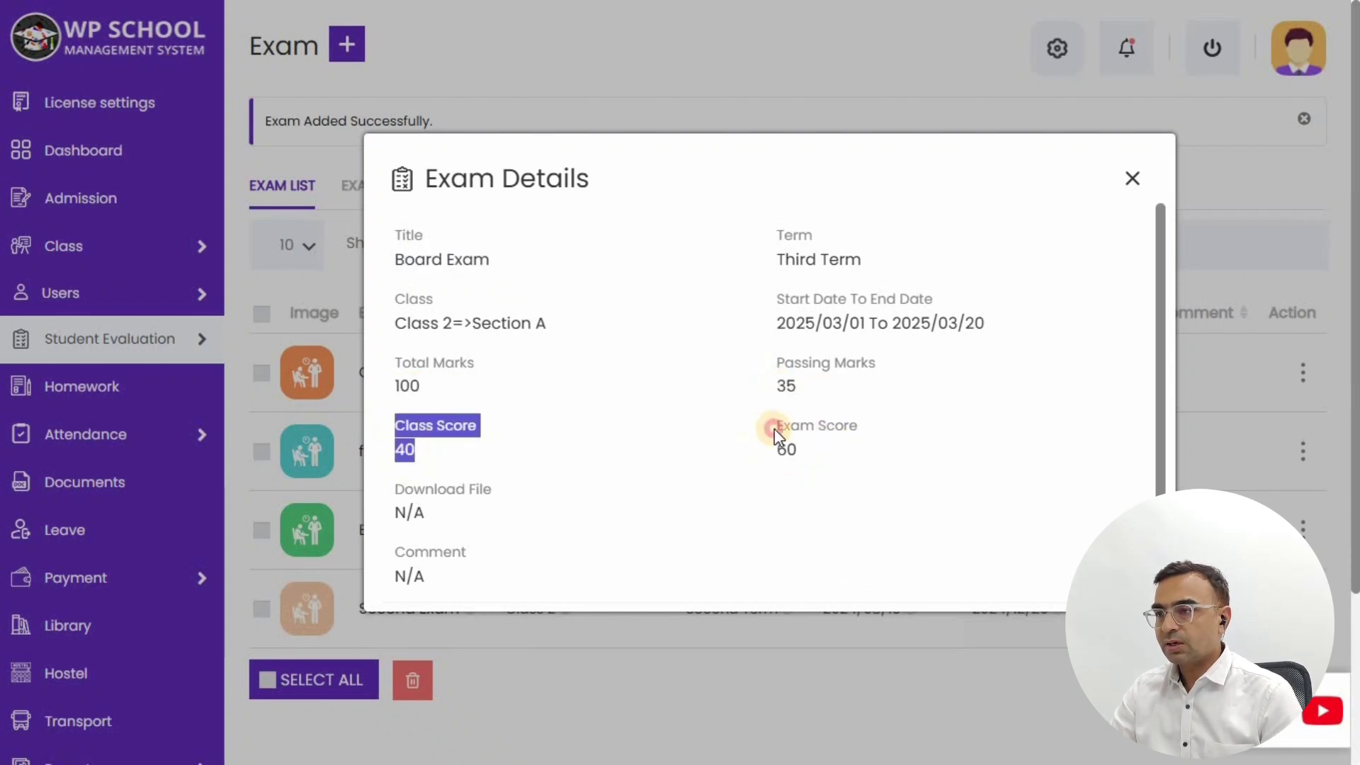
left_click_drag(775, 427, 817, 459)
left_click(822, 457)
left_click(1132, 178)
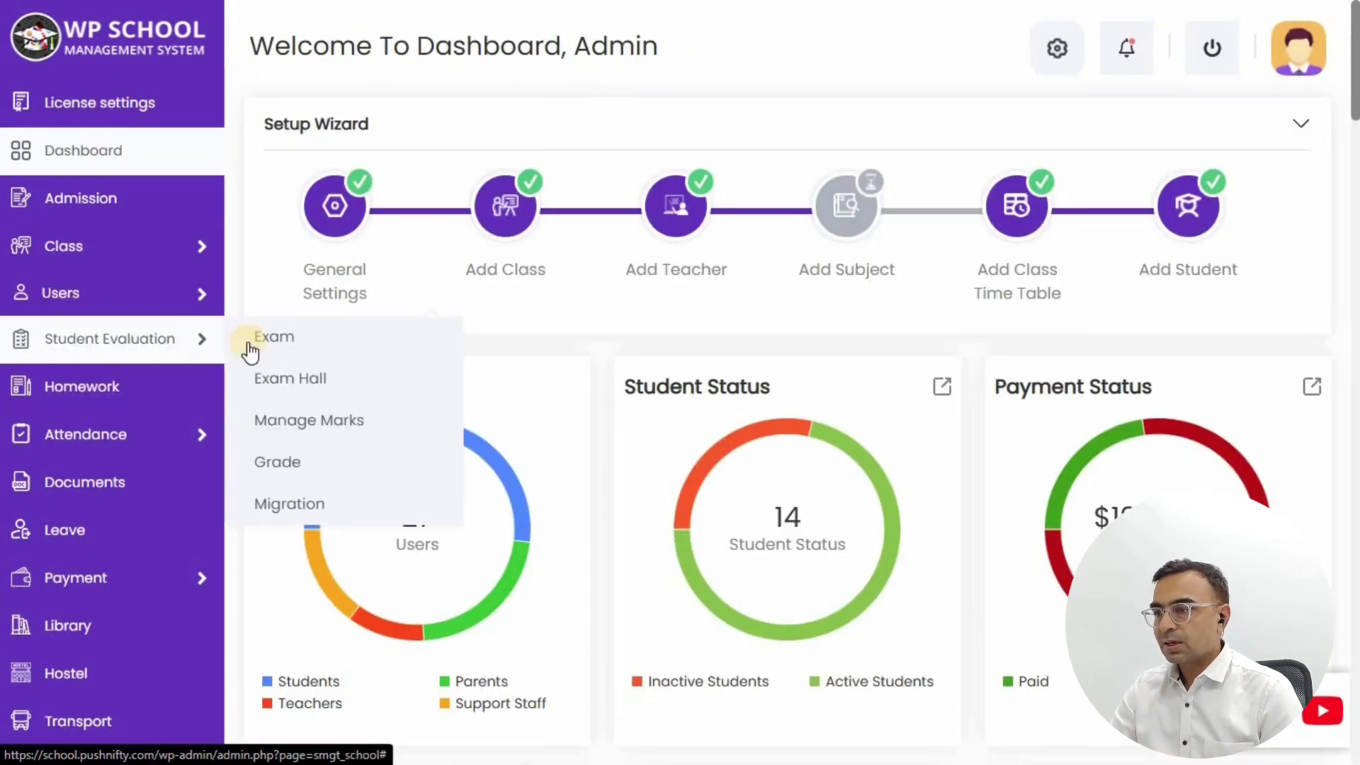
Step: Load the Add Multiple Subject Marks grid for Class 2, Section A, Board Exam
left_click(286, 419)
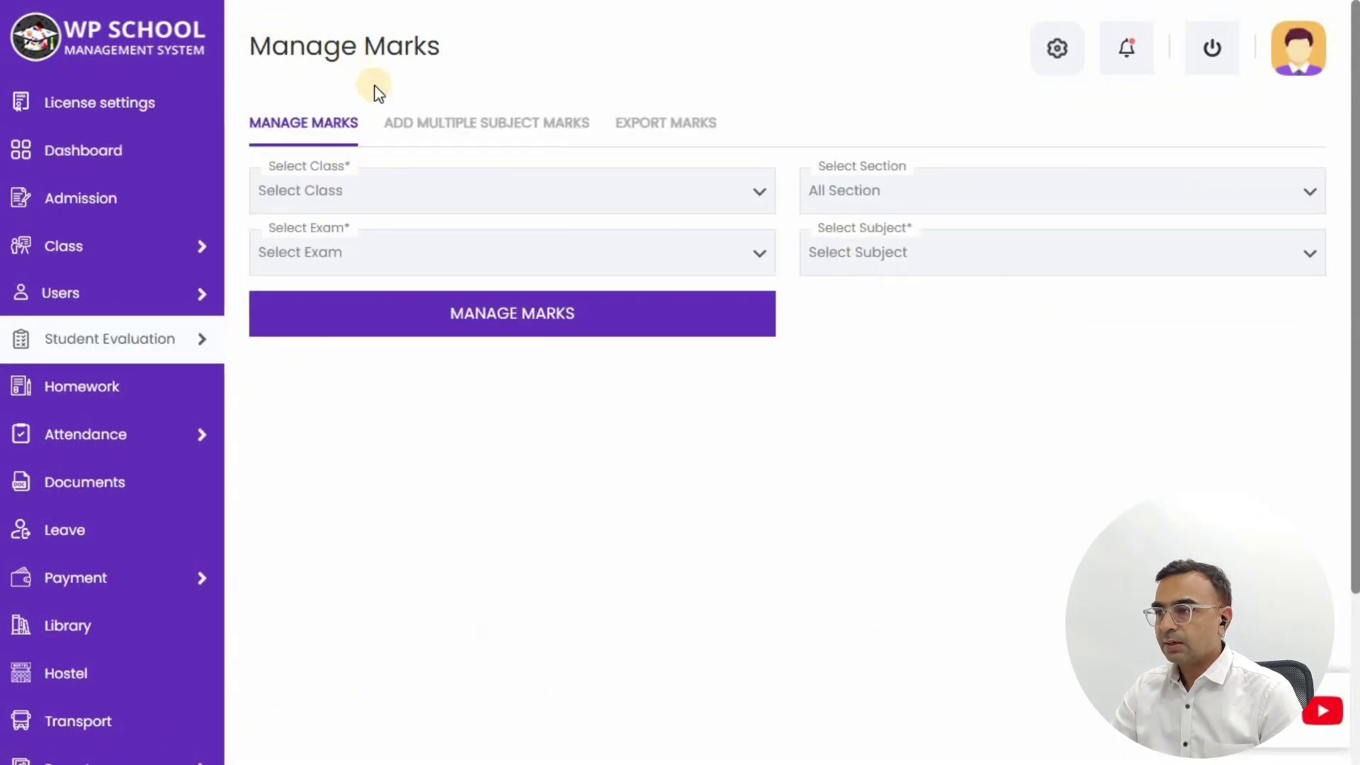
left_click(425, 134)
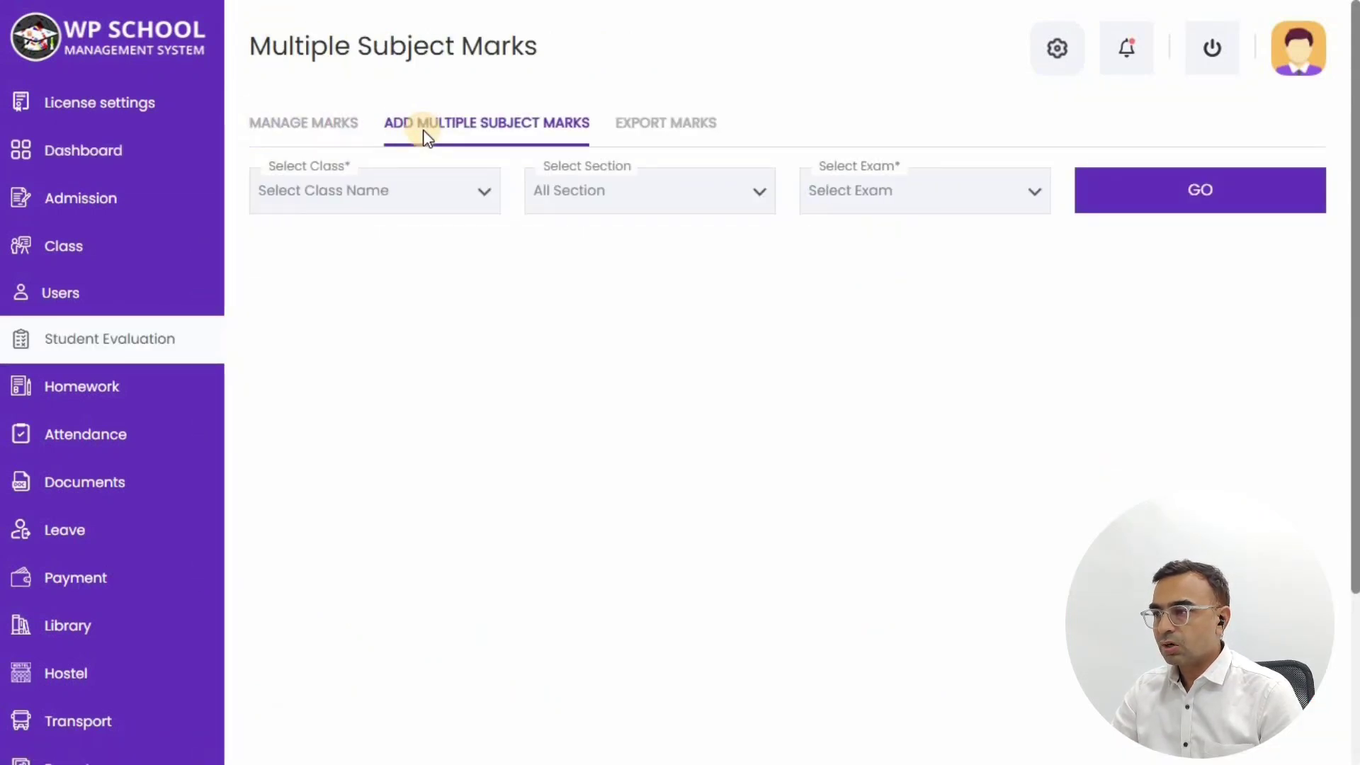
left_click(379, 202)
left_click(351, 289)
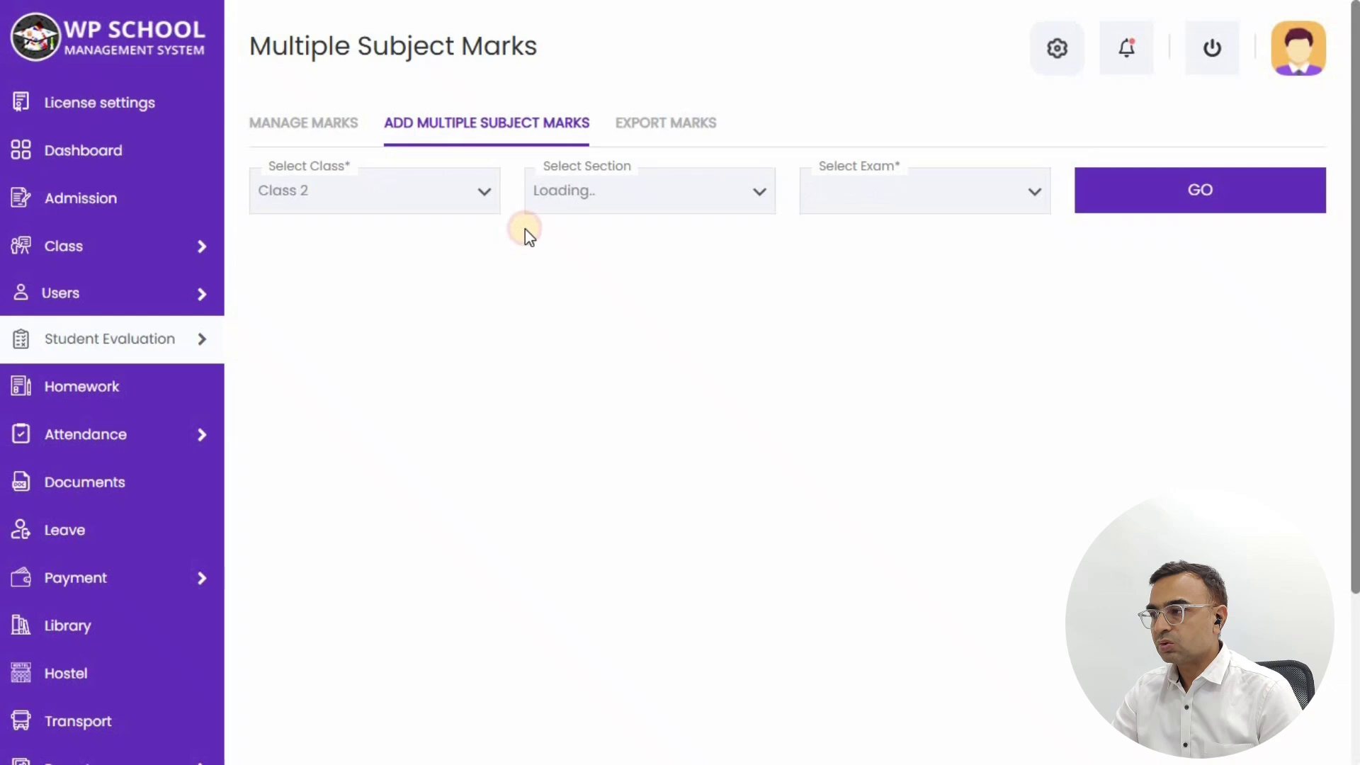
left_click(622, 191)
left_click(584, 259)
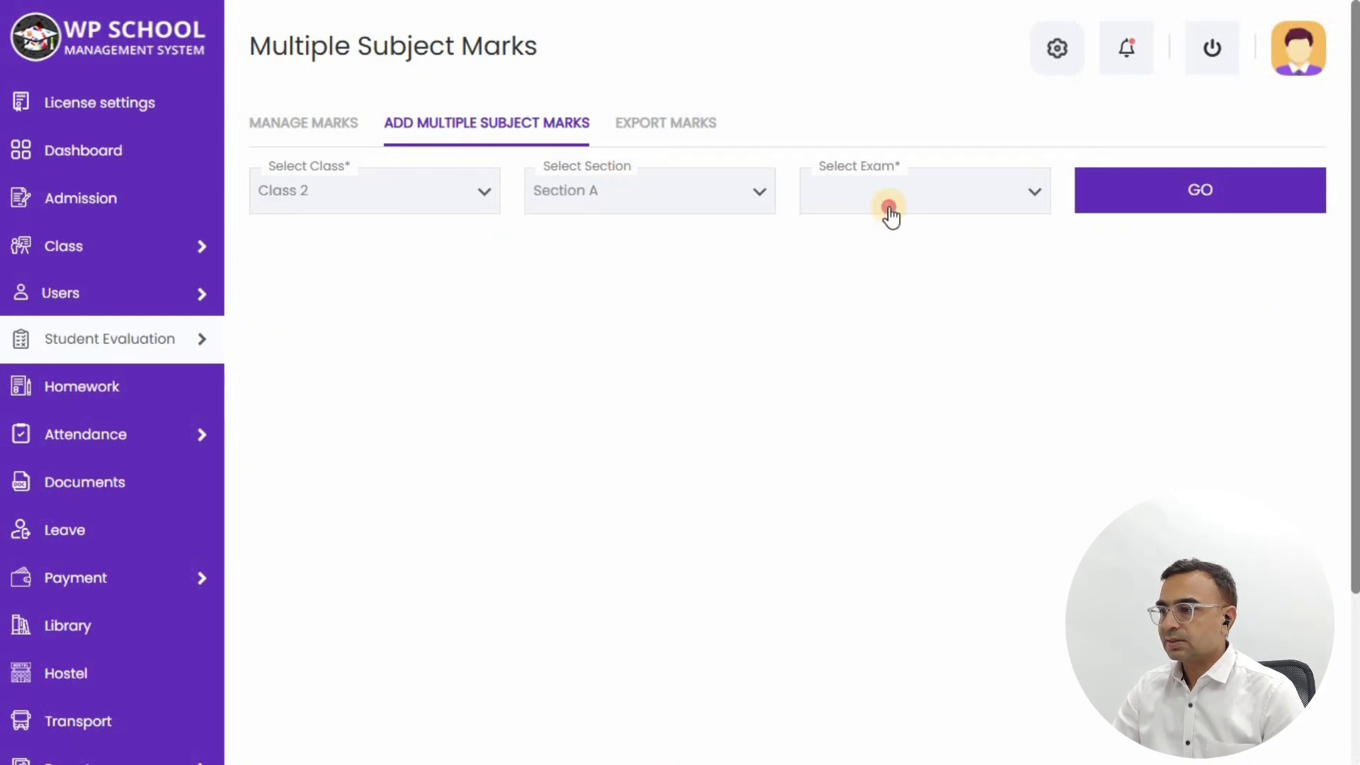
left_click(890, 211)
left_click(839, 287)
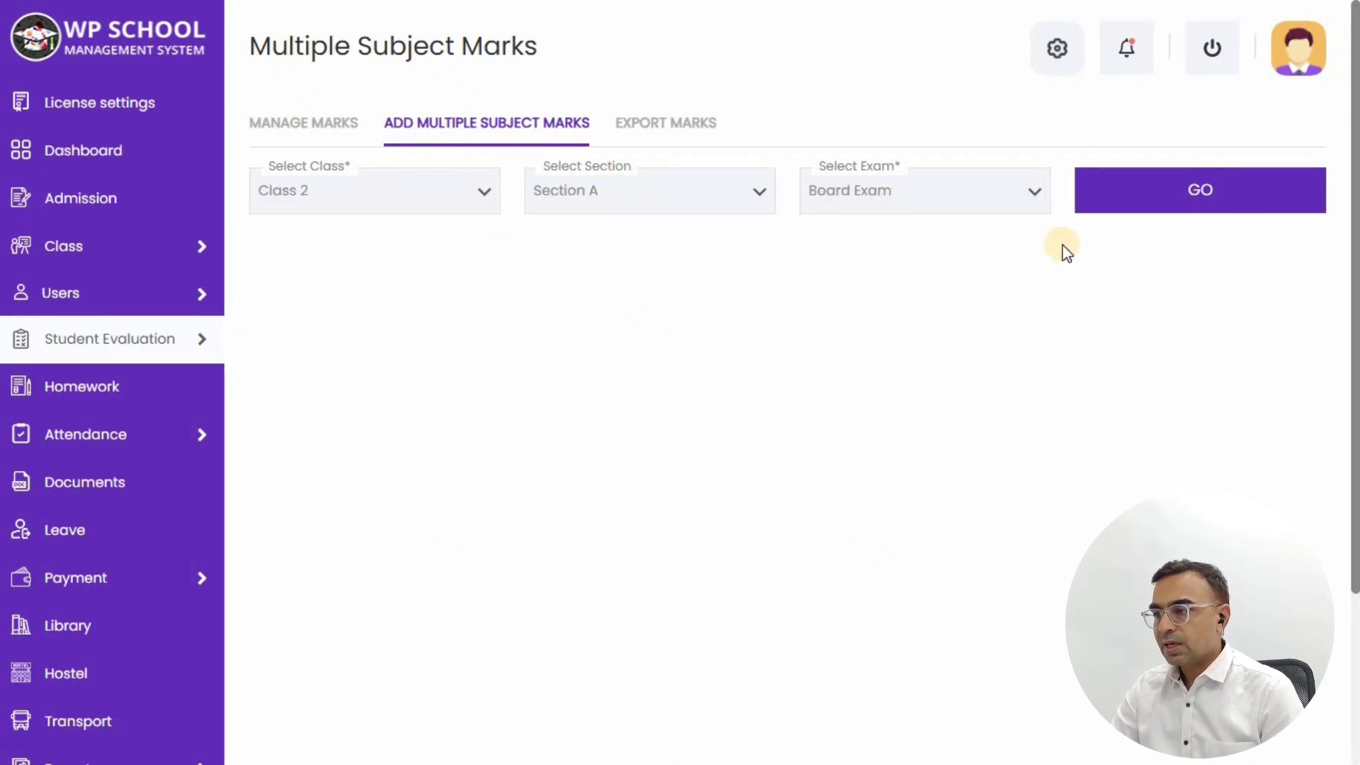
left_click(1203, 209)
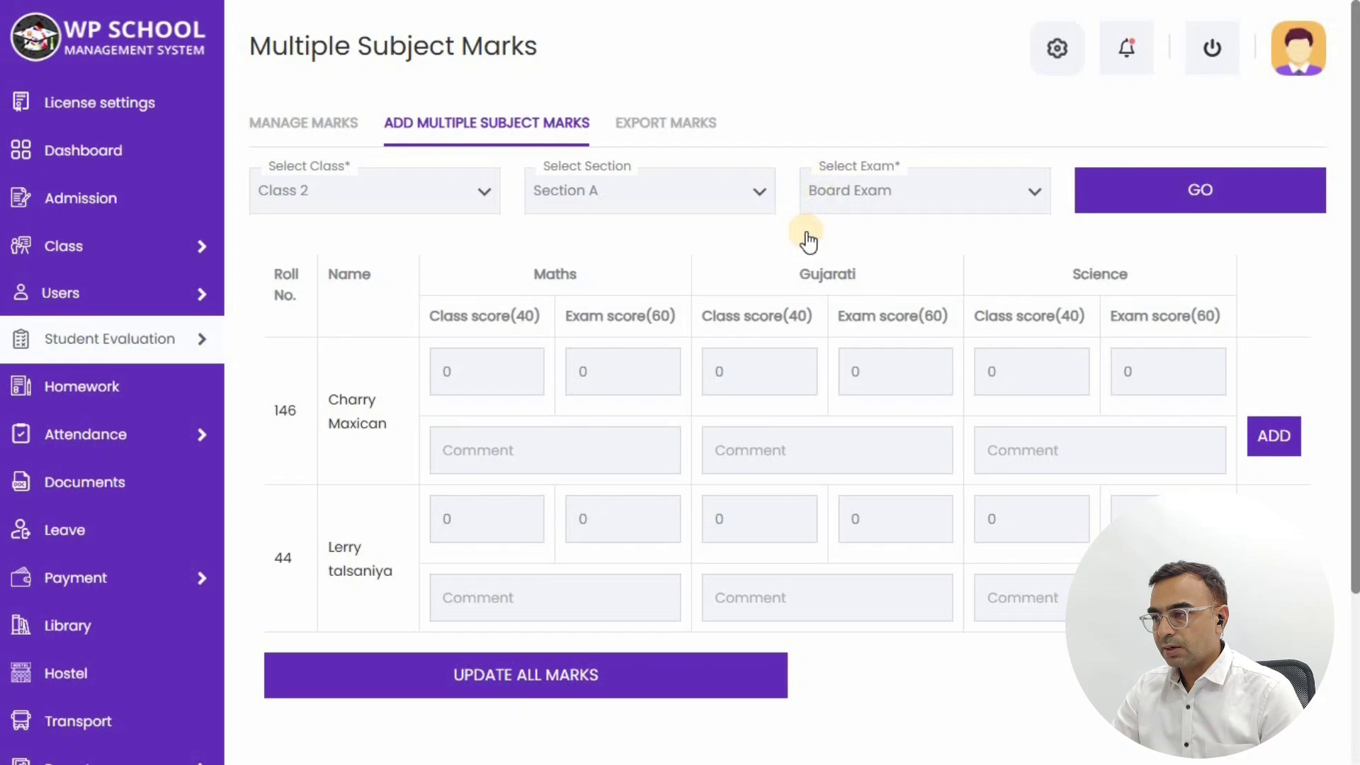
Step: Enter the first student's Maths class score 30 (Average) and Gujarati class score 35 (Good)
double_click(446, 372)
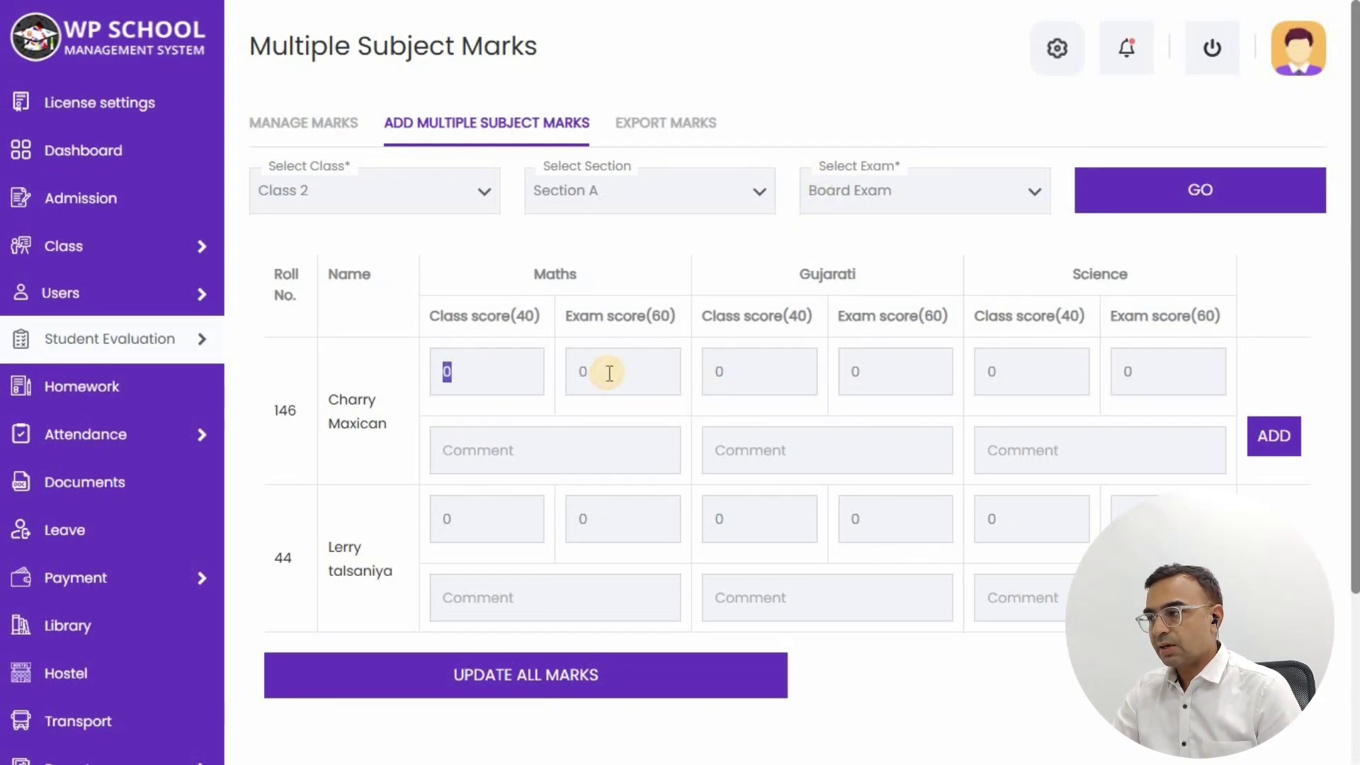
type("30")
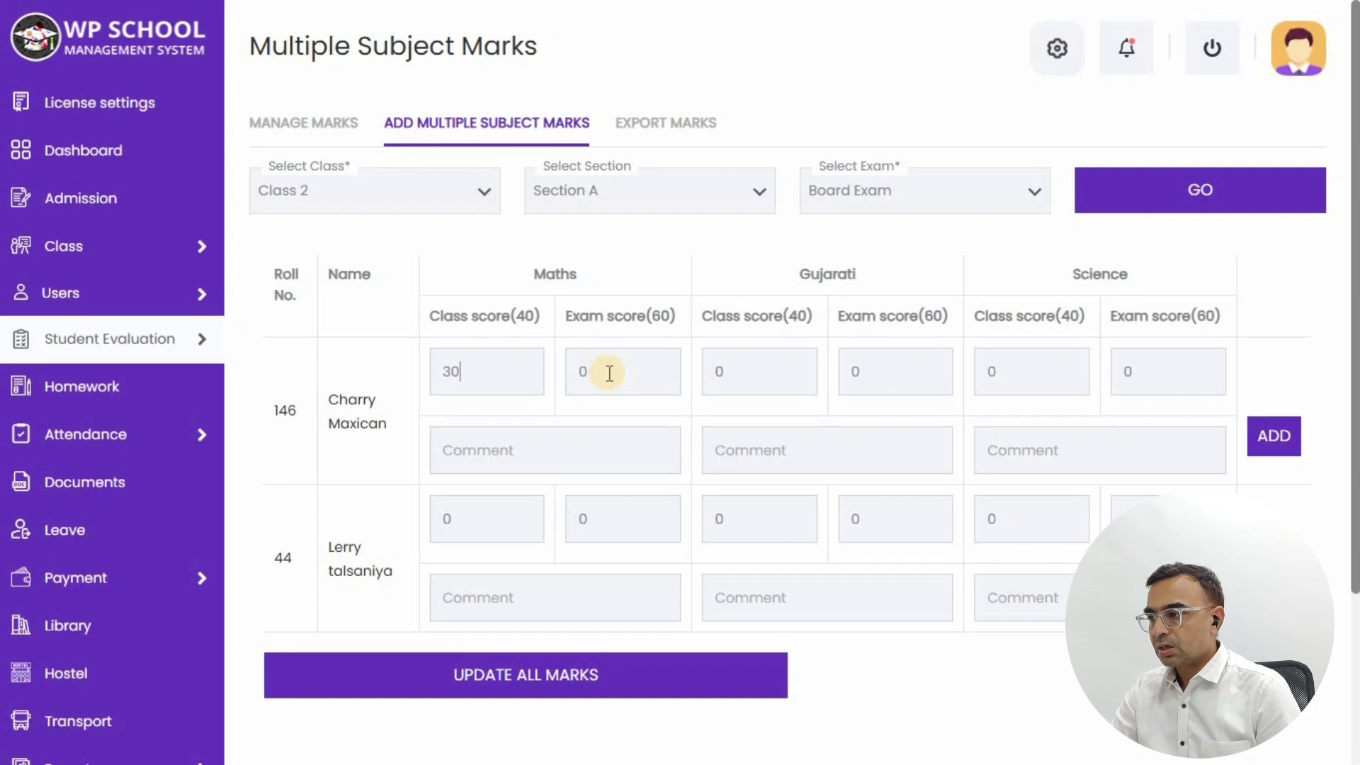
double_click(574, 375)
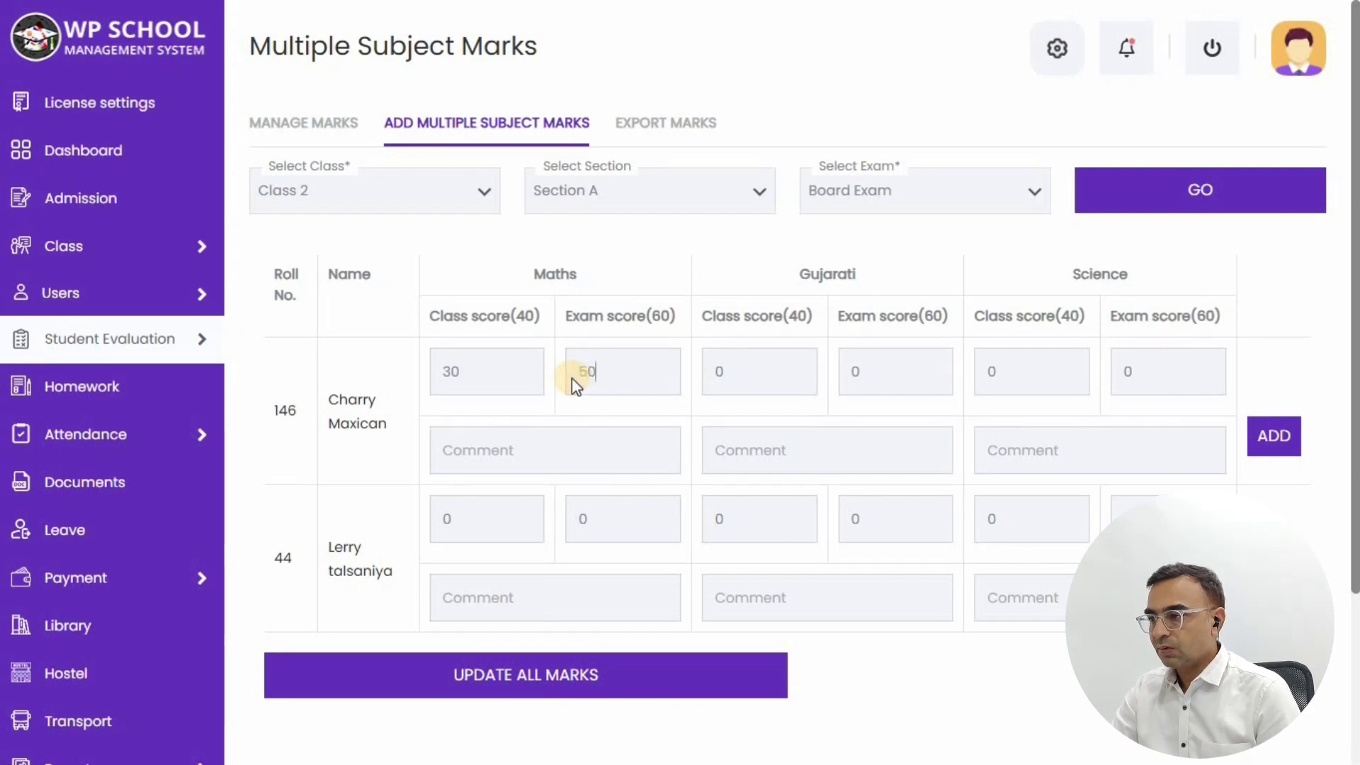
left_click(520, 447)
left_click(559, 500)
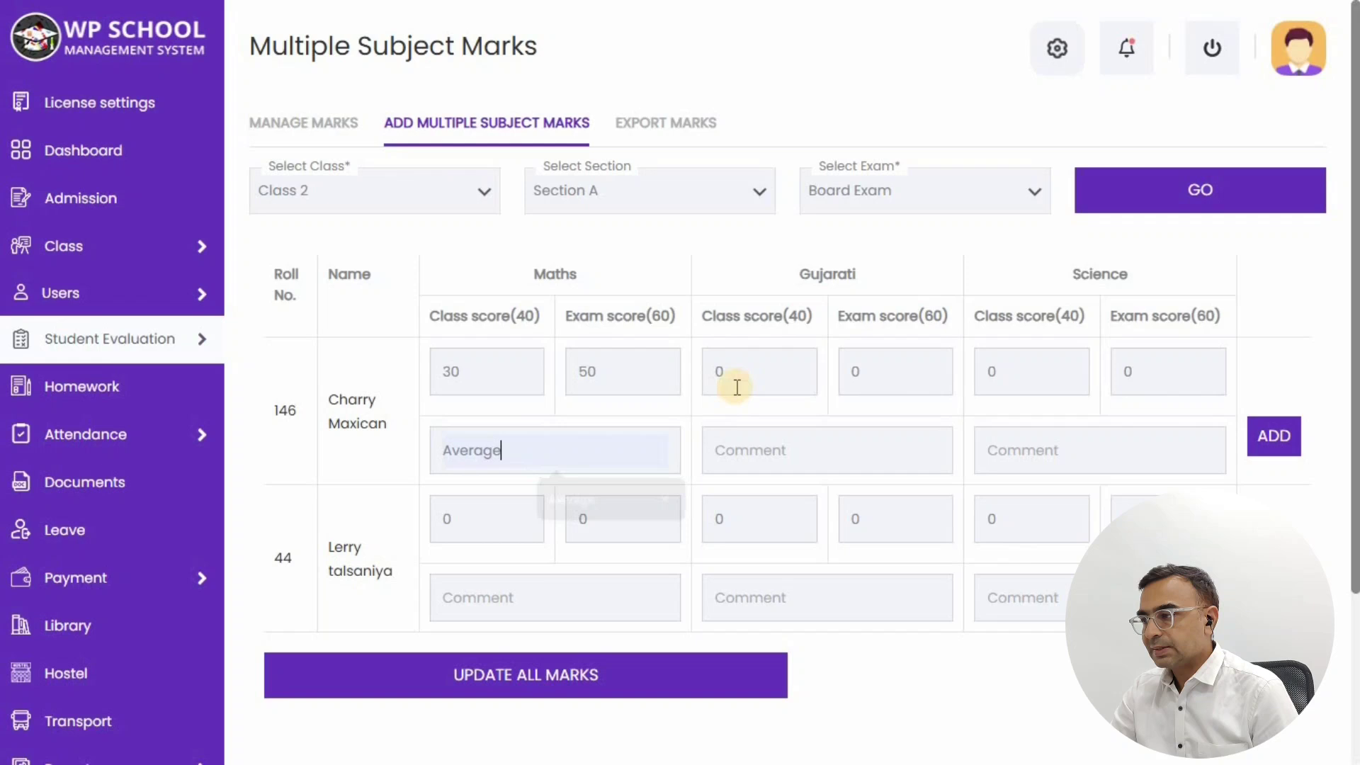
double_click(720, 369)
type("35")
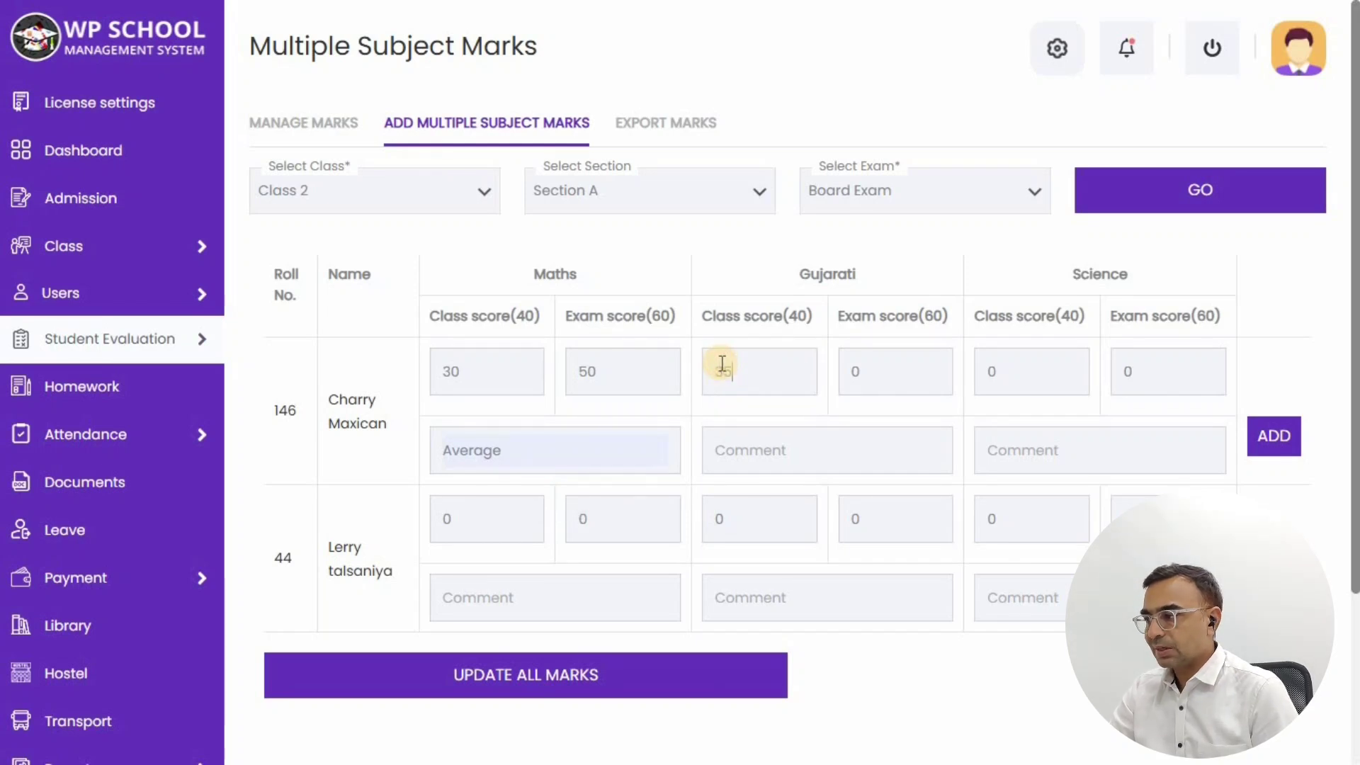
double_click(888, 387)
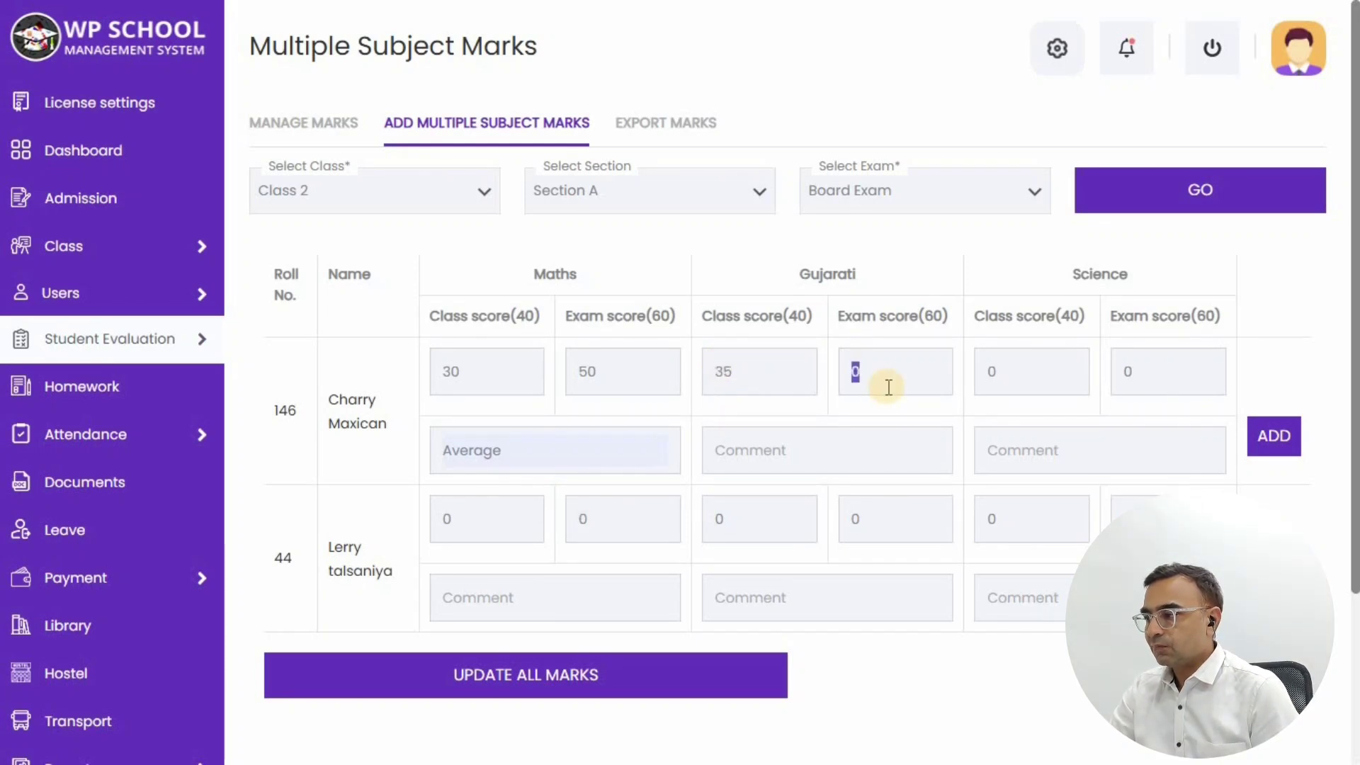
left_click(831, 450)
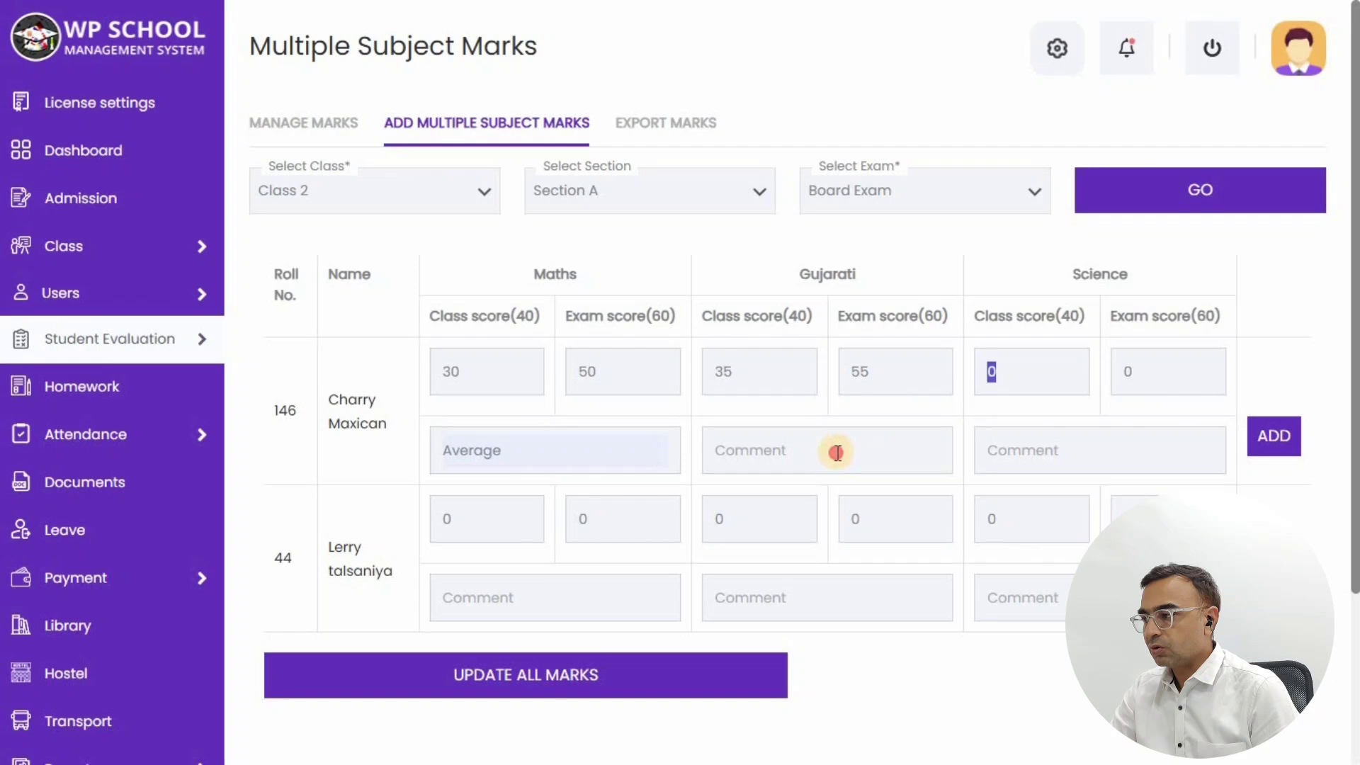
left_click(856, 493)
Step: Give the first student Science scores 39 and 59 with an Excellent comment
left_click(1027, 364)
double_click(991, 371)
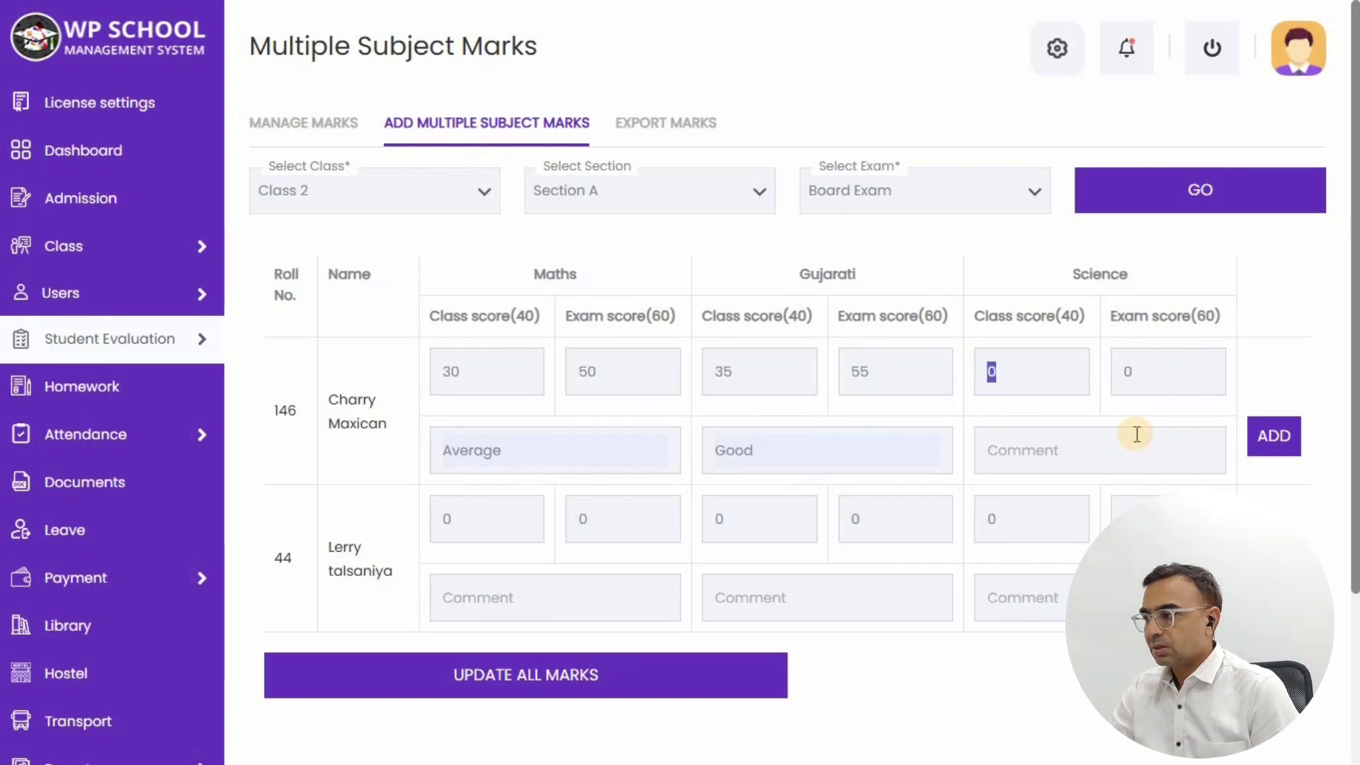
type("39")
key("Tab")
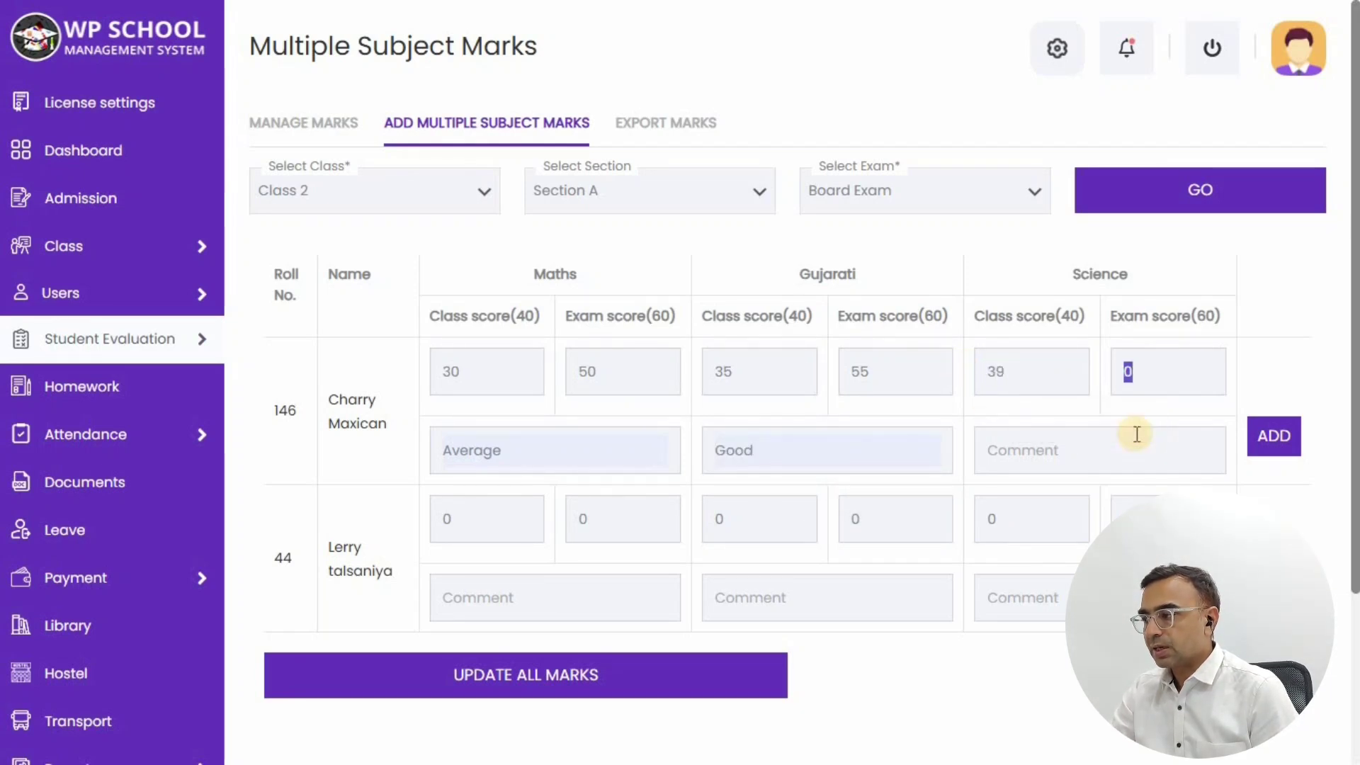
type("59")
left_click(1137, 435)
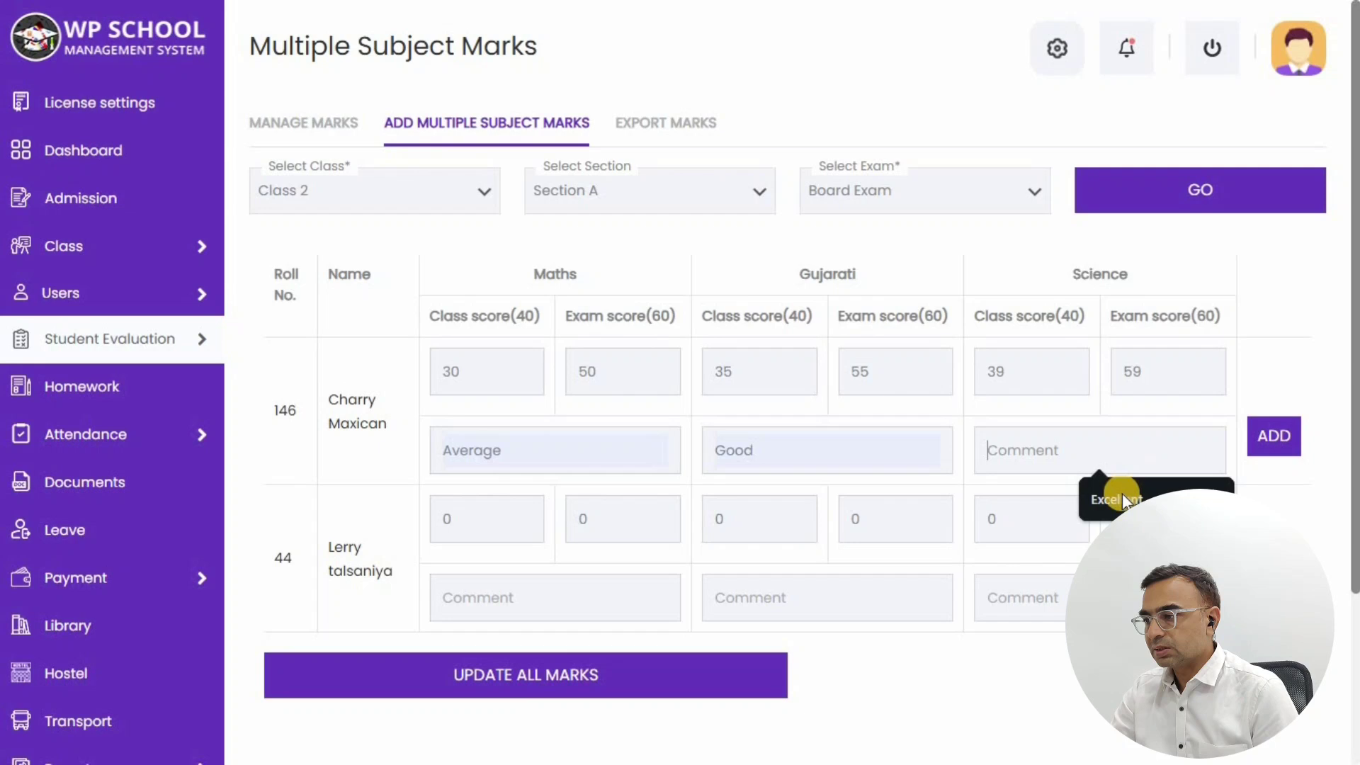
left_click(1123, 497)
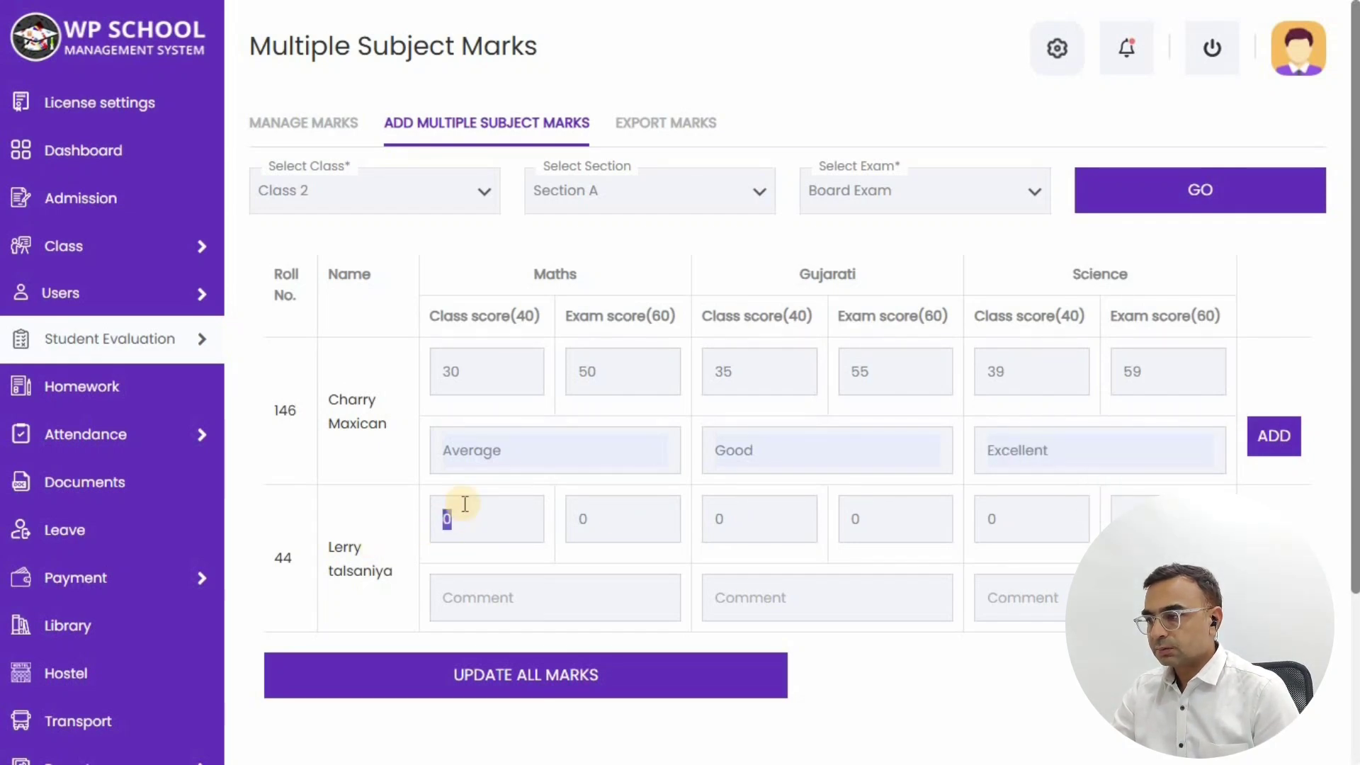
Step: Enter the roll 44 student's marks: Maths 32/52, Gujarati 36/56, Science class score 40
left_click(465, 505)
type("32")
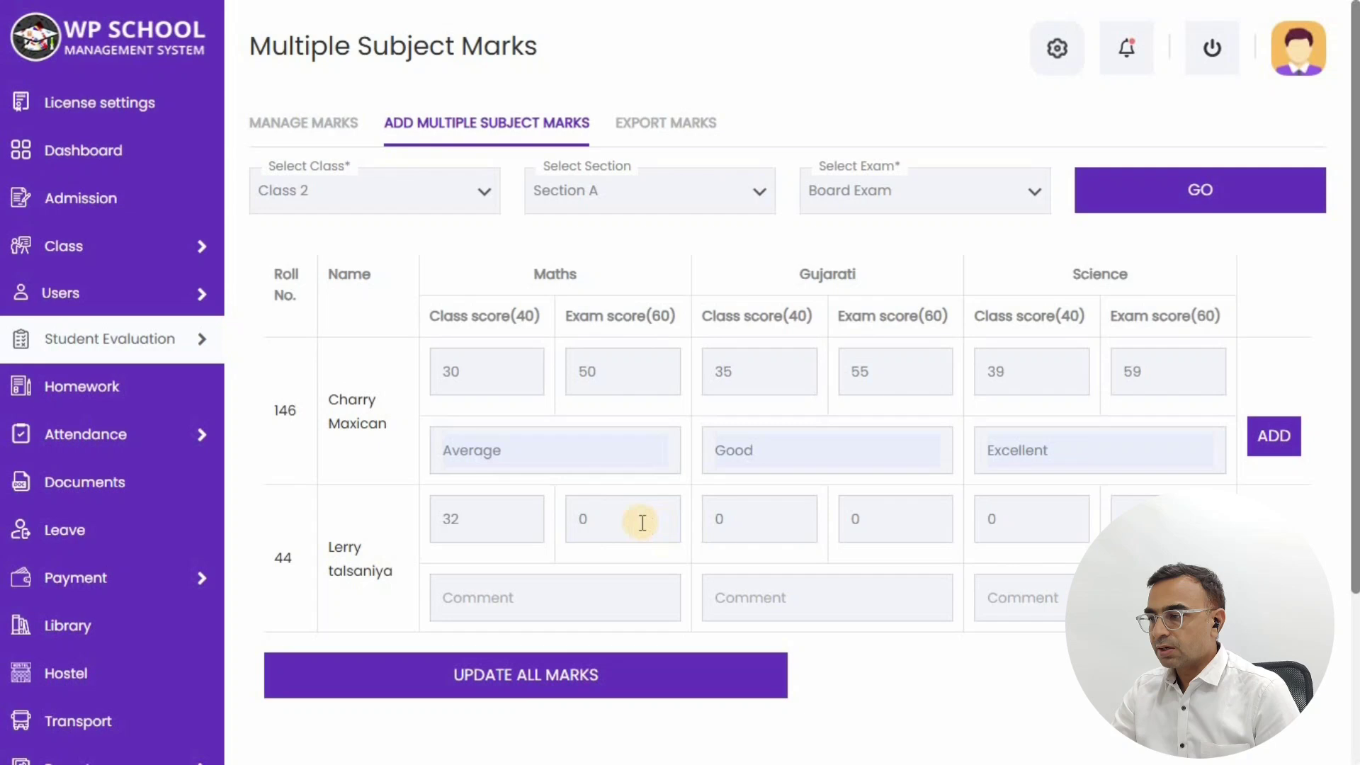
left_click(581, 521)
type("52")
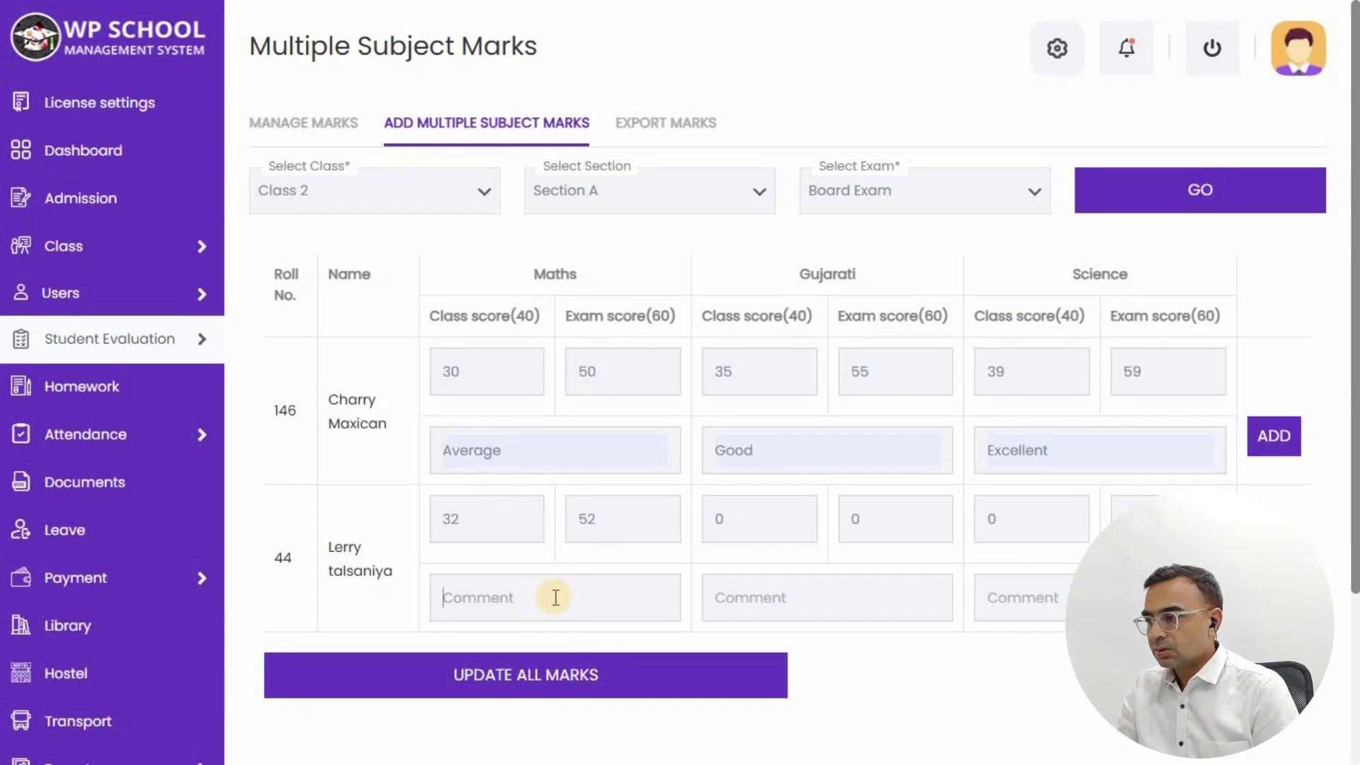
type("Average")
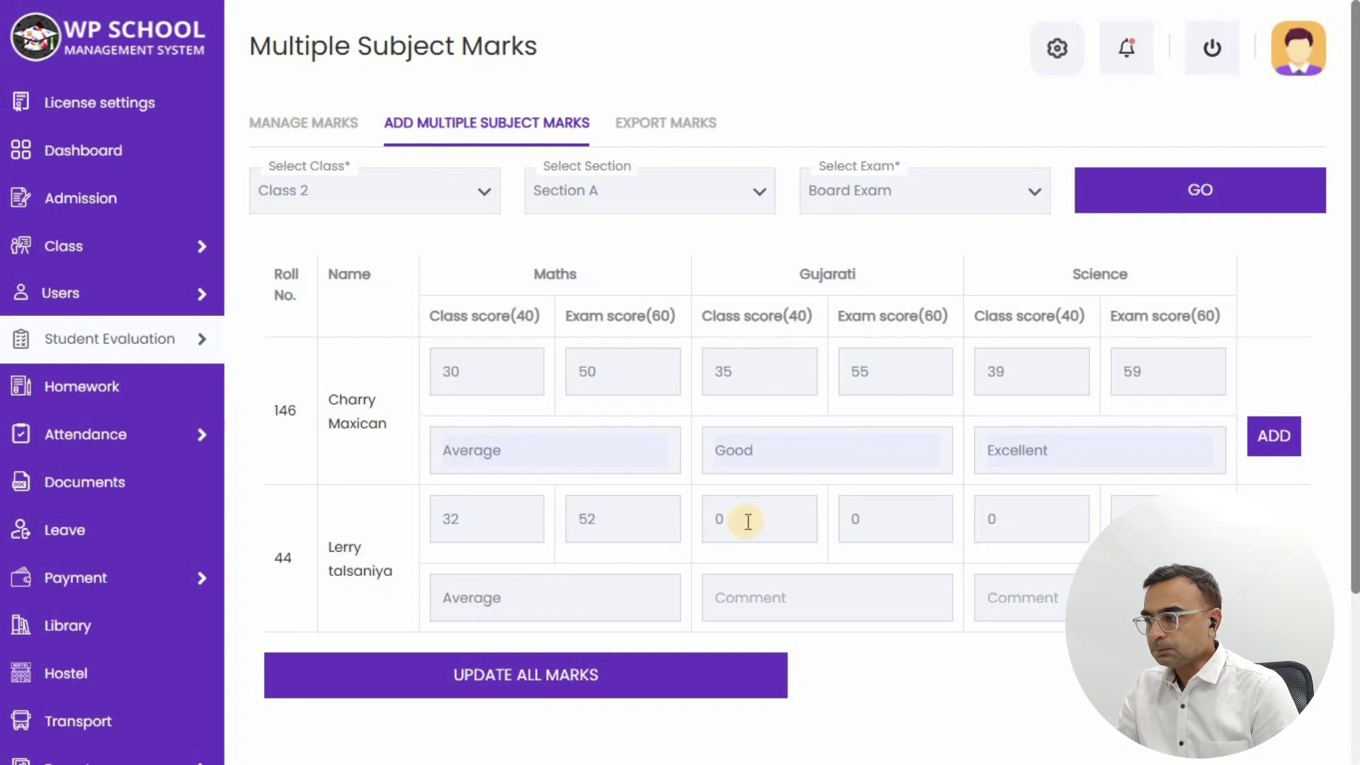
left_click(733, 523)
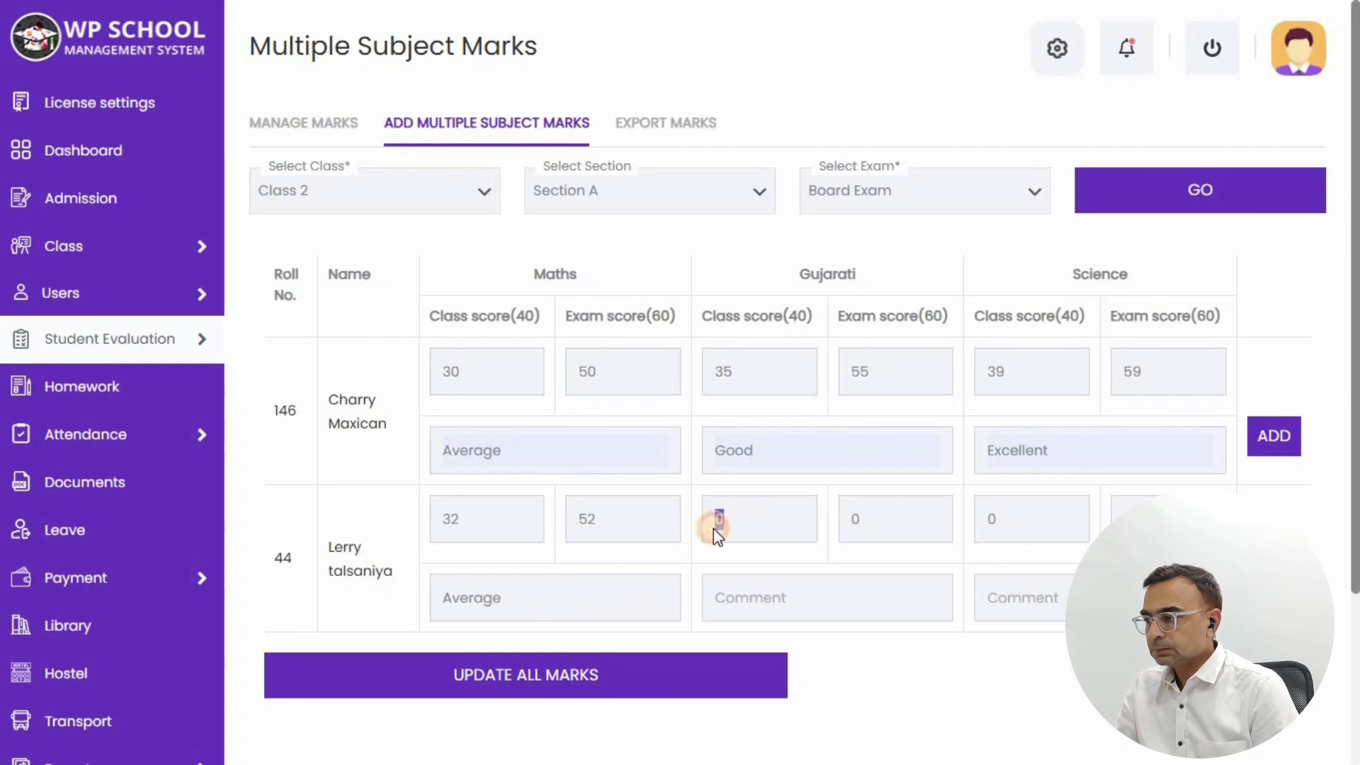
type("36")
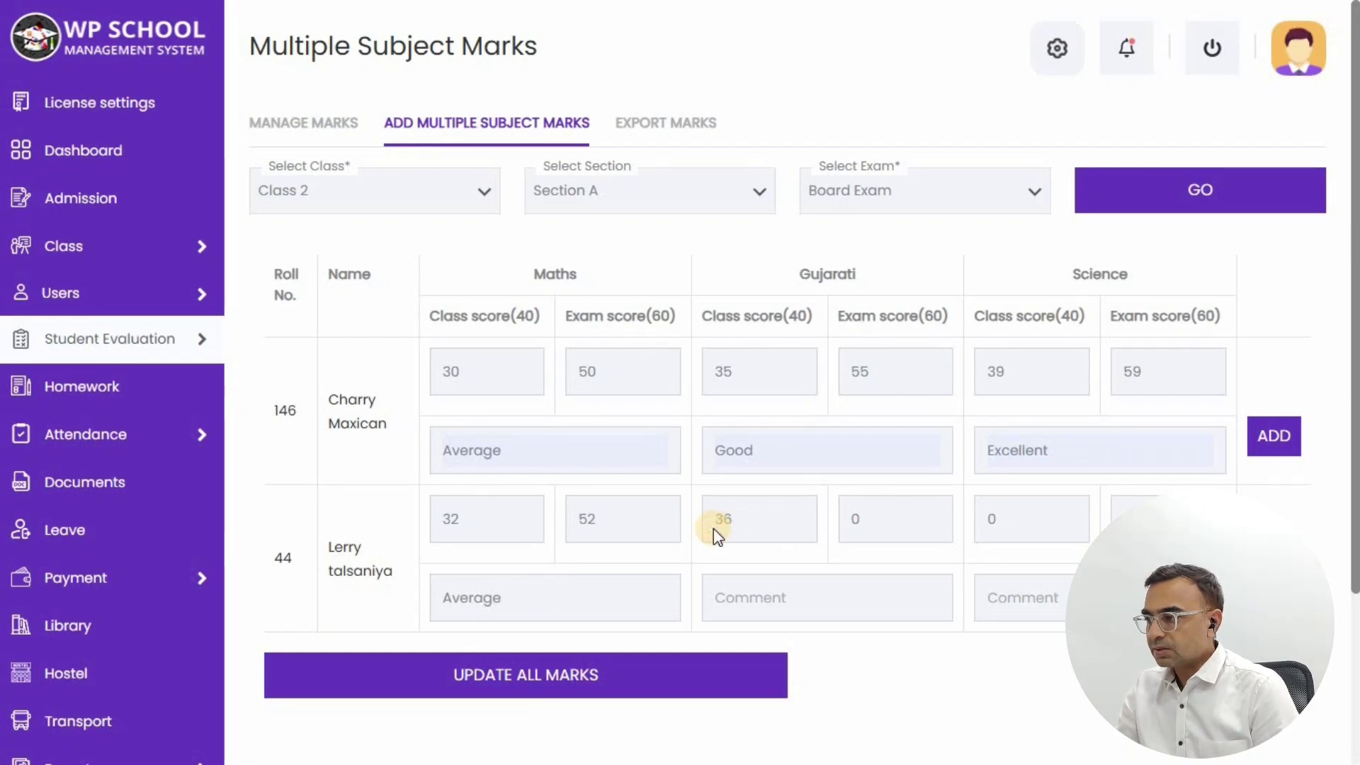
left_click(873, 520)
type("56")
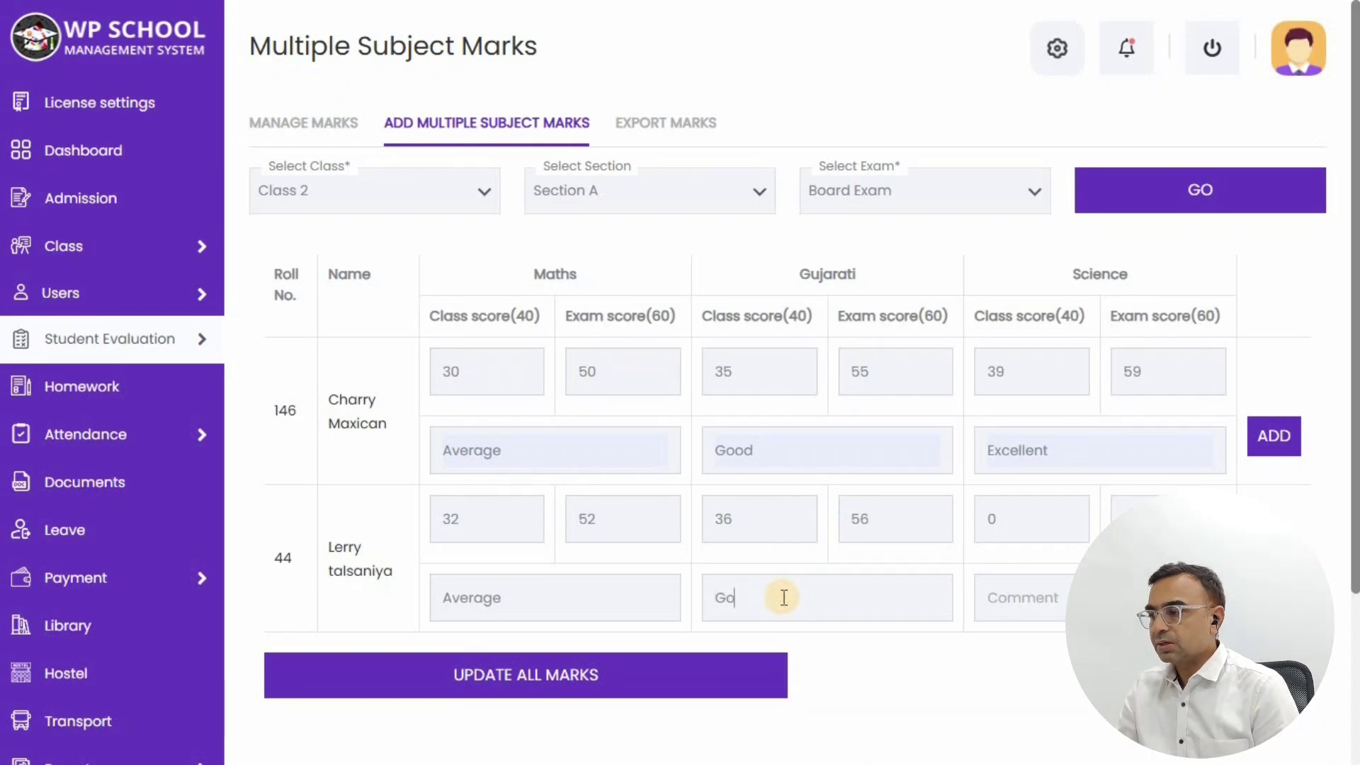
type("d")
double_click(1020, 521)
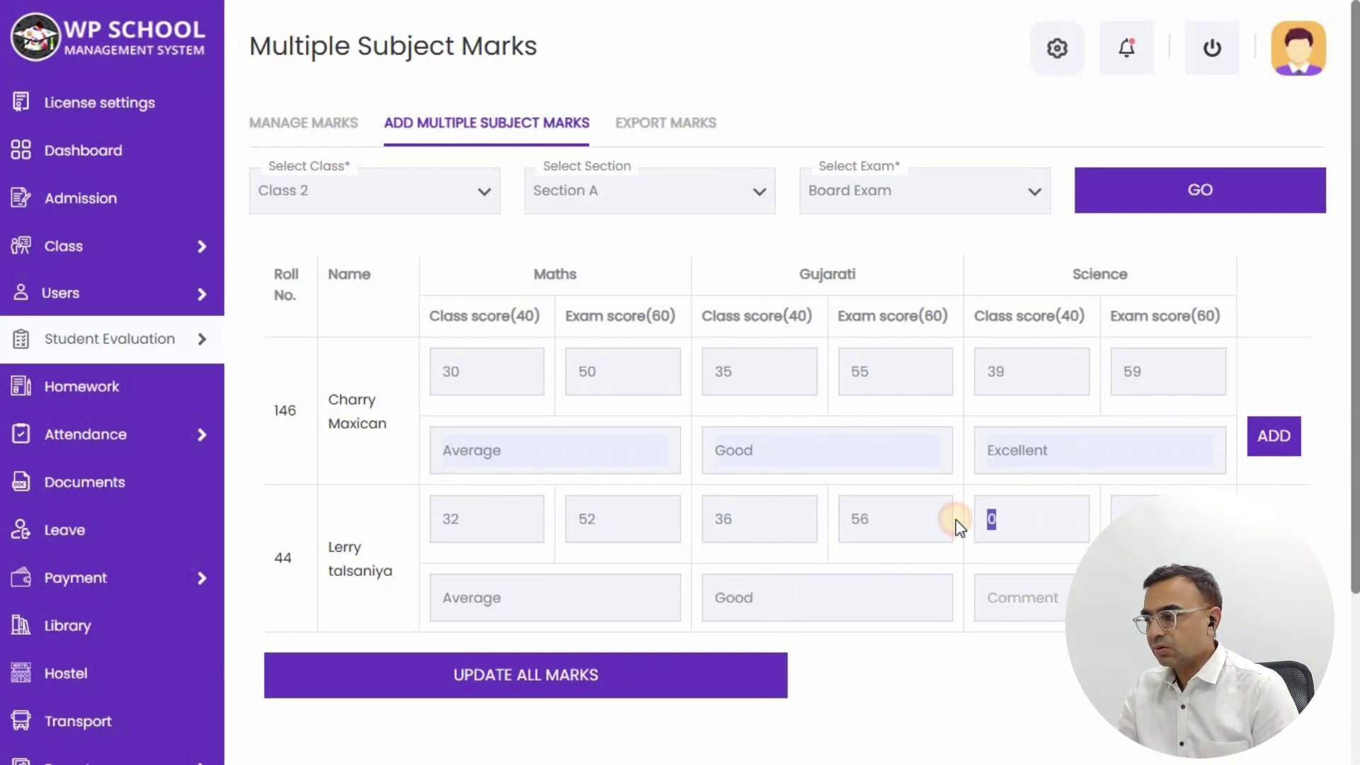
type("40")
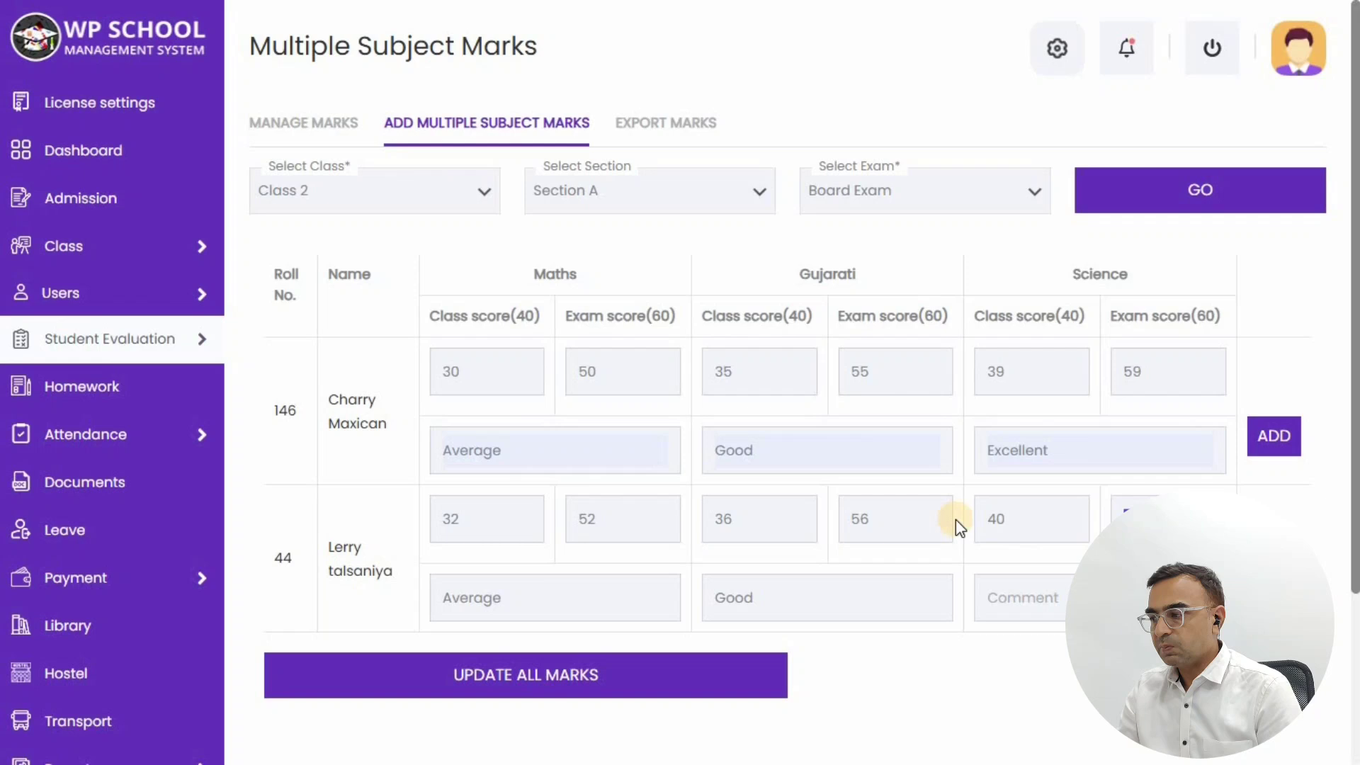
left_click(1006, 595)
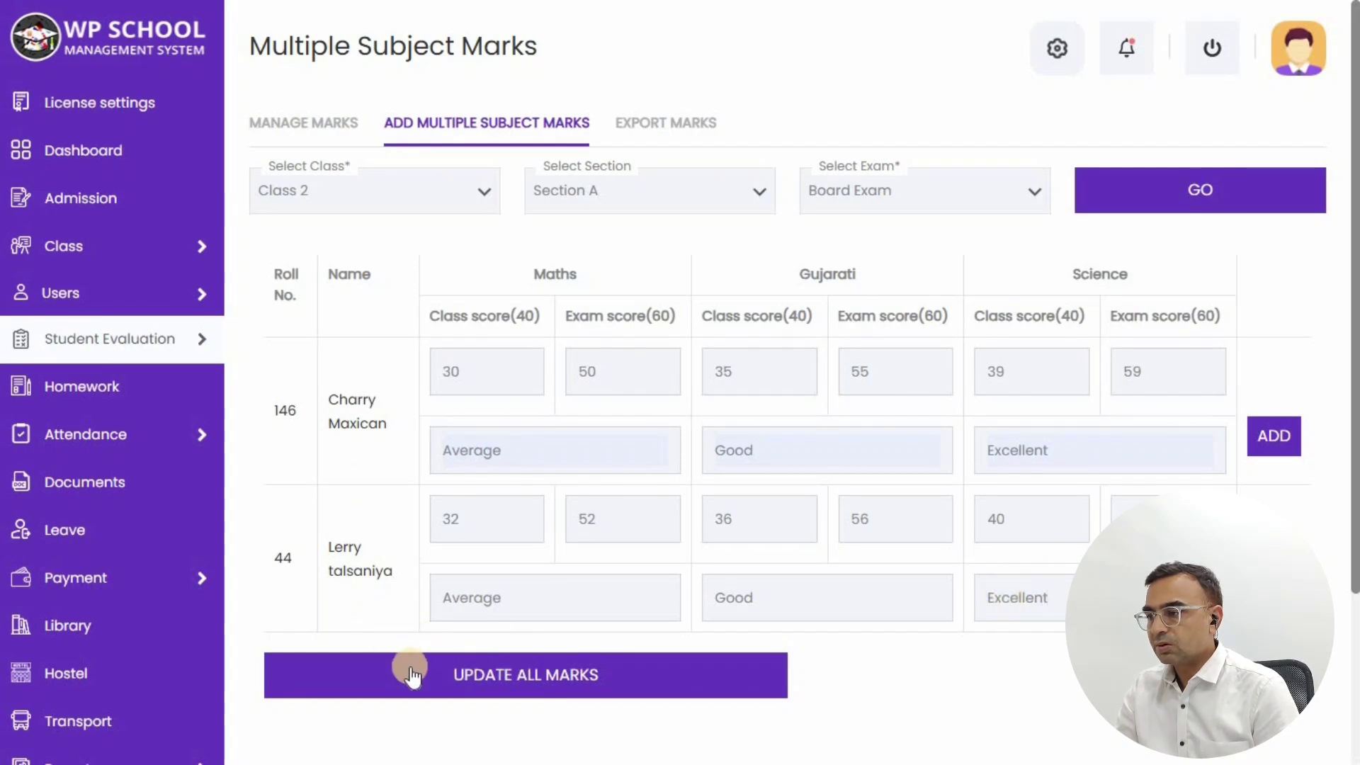
Step: Save all Board Exam marks and confirm the Marks Added Successfully message
left_click(474, 661)
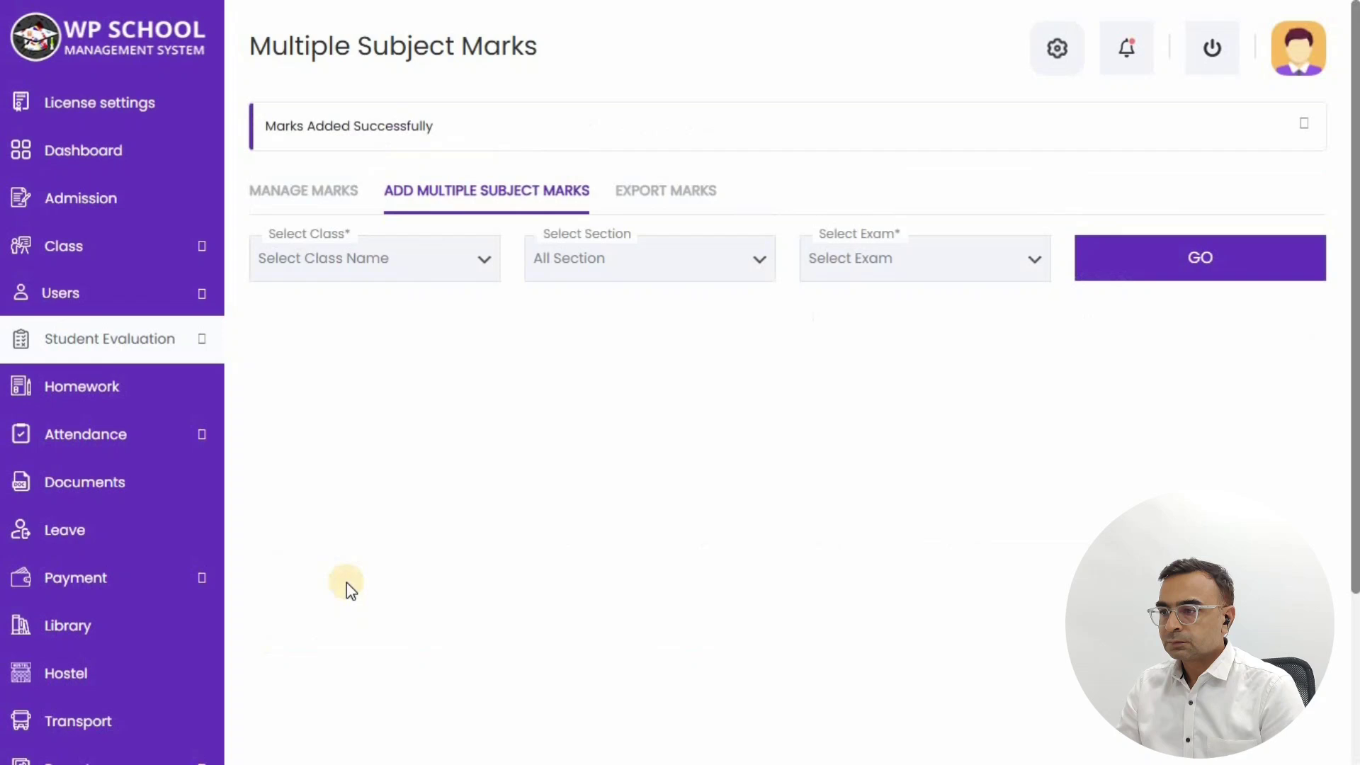
left_click_drag(265, 126, 448, 132)
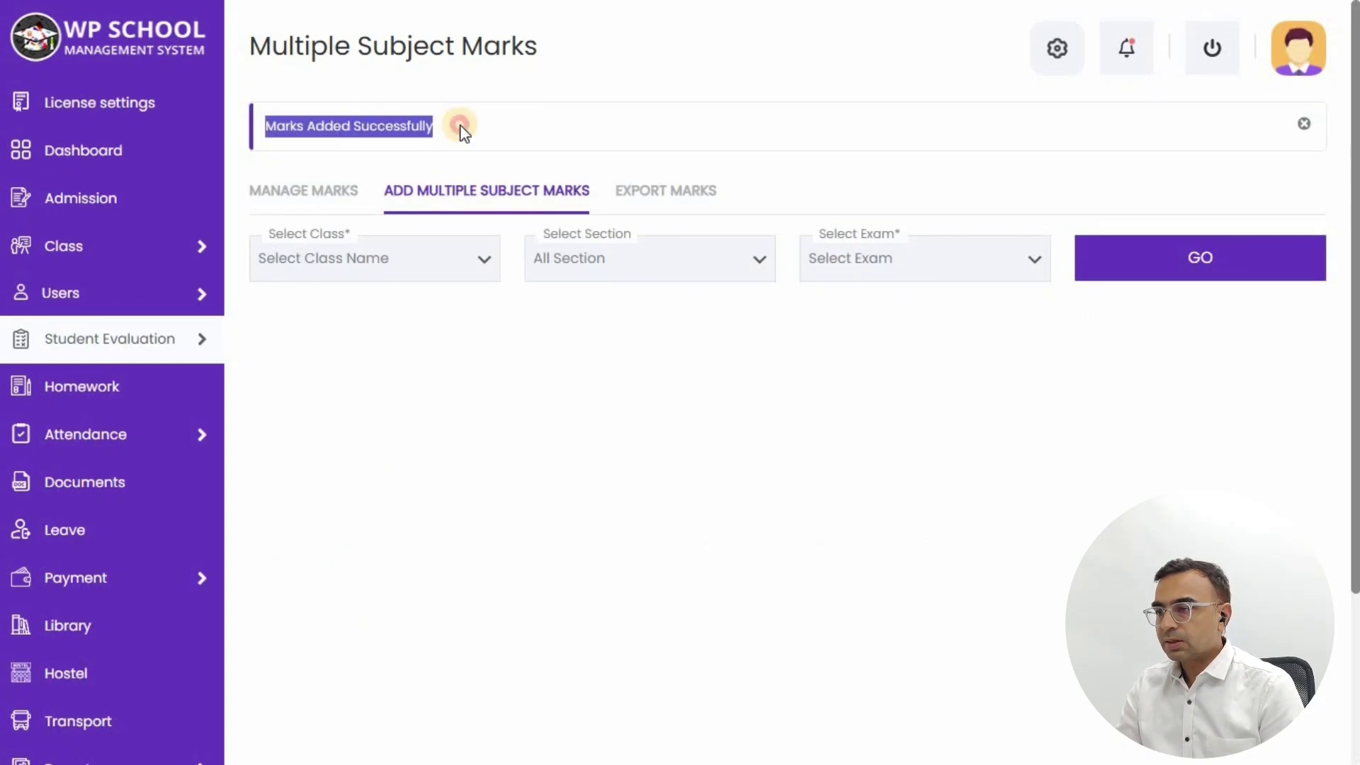
mouse_move(158, 340)
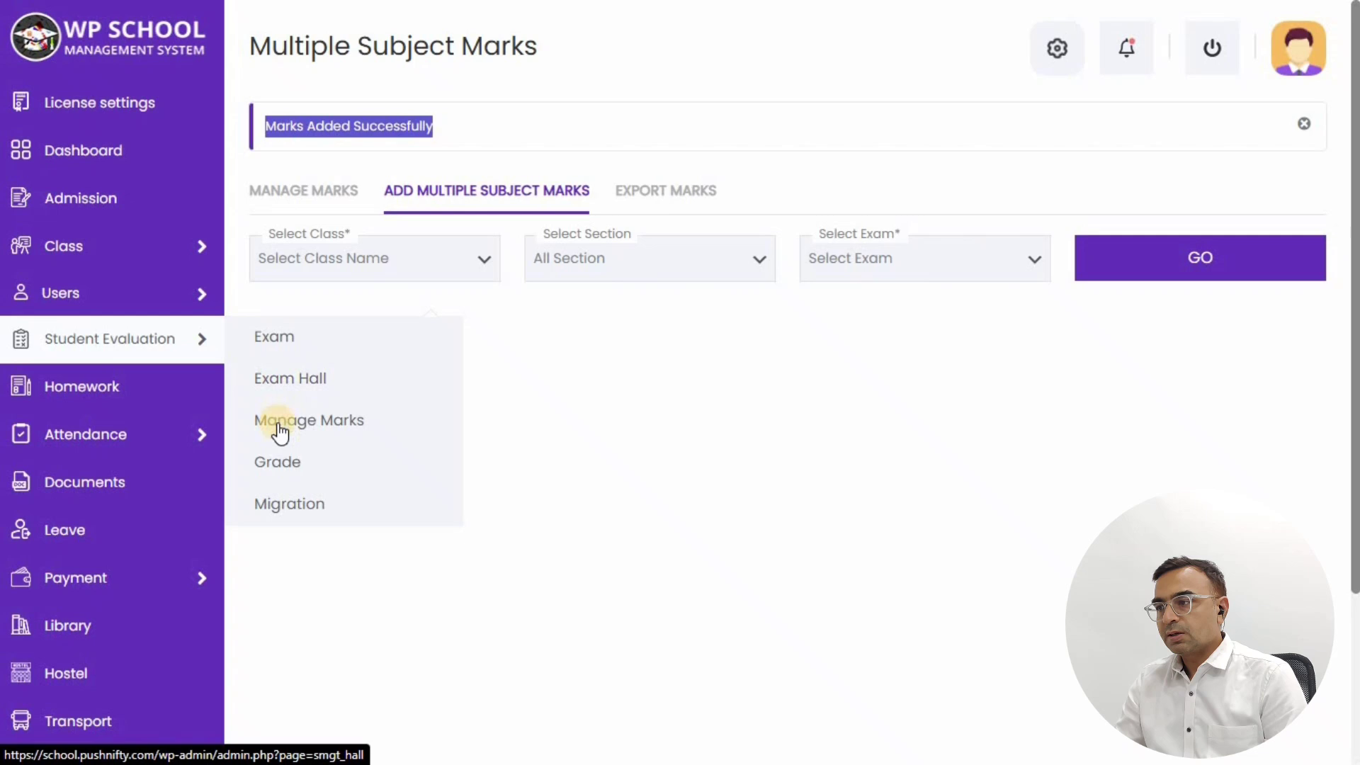
Step: Open the roll 146 student's exam results from the student list
left_click(88, 155)
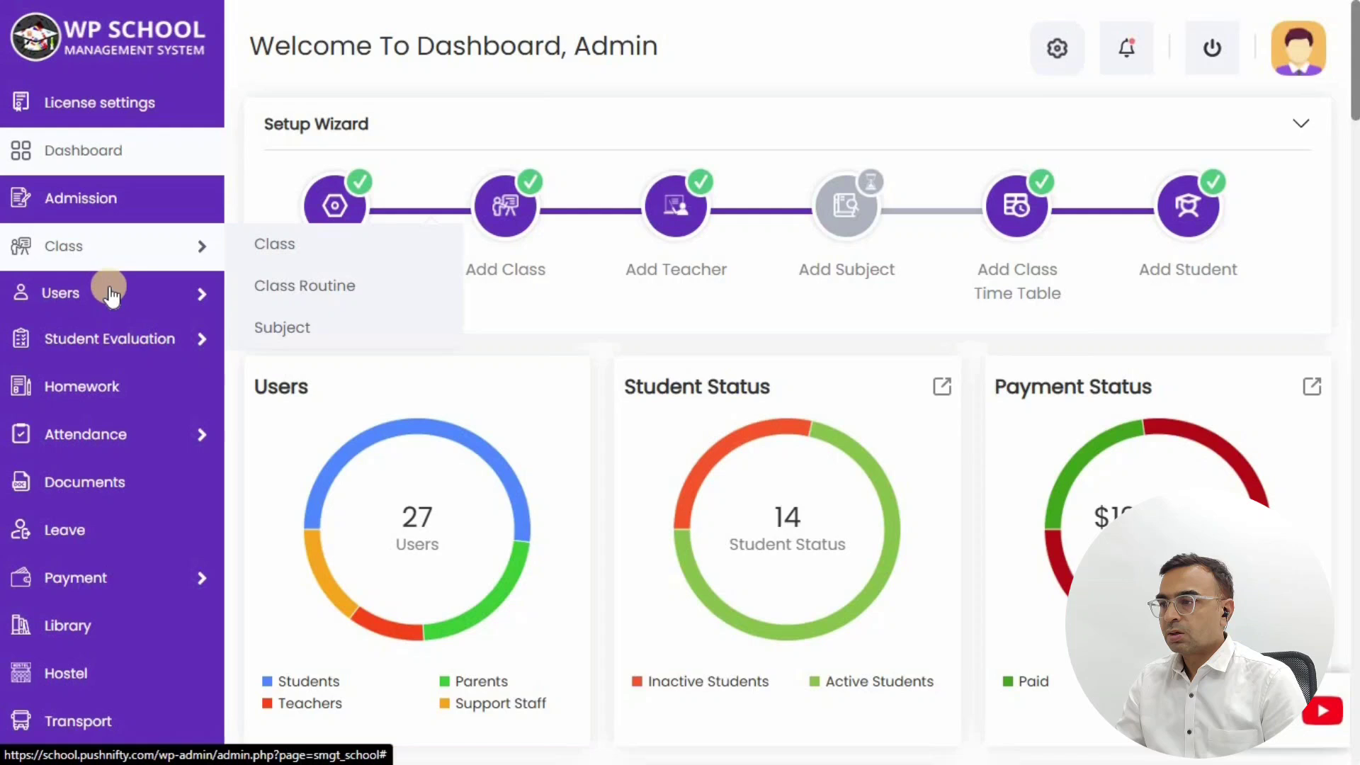
mouse_move(106, 293)
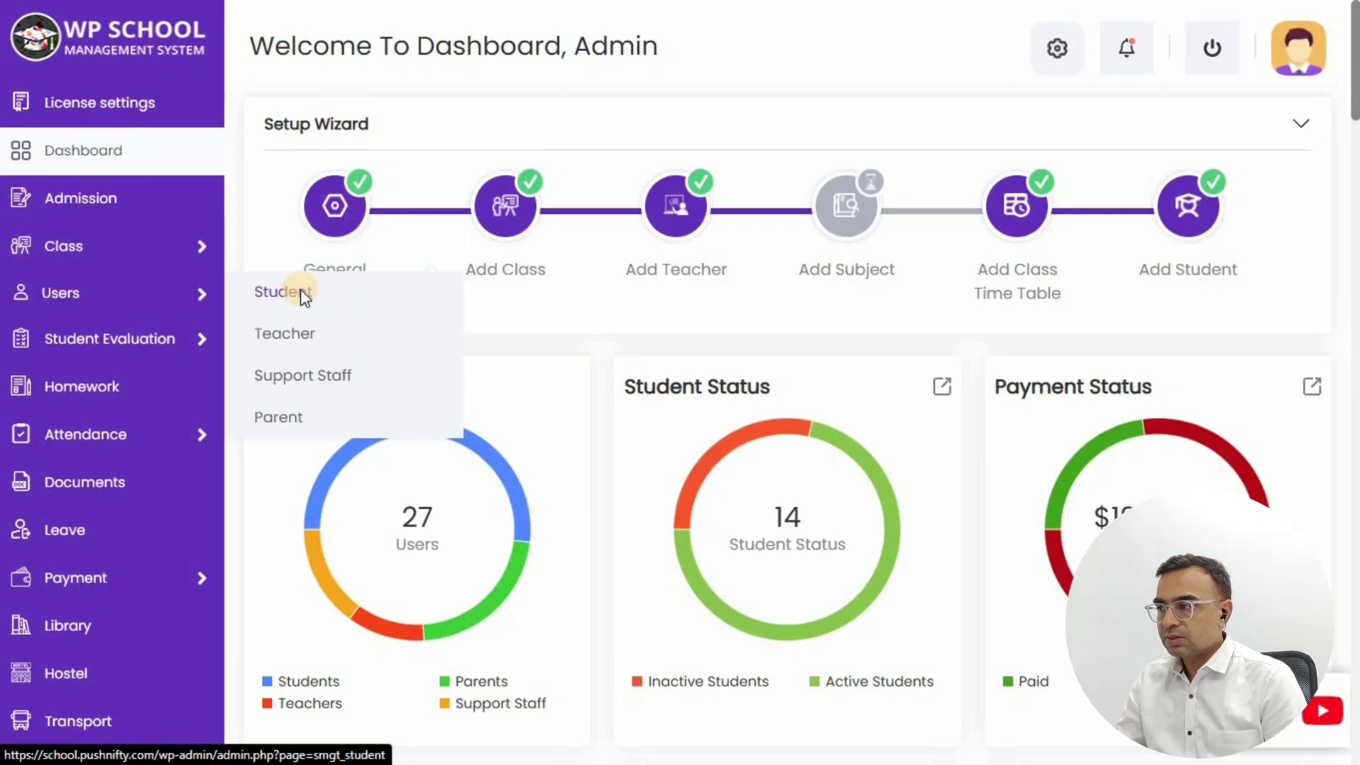
left_click(300, 293)
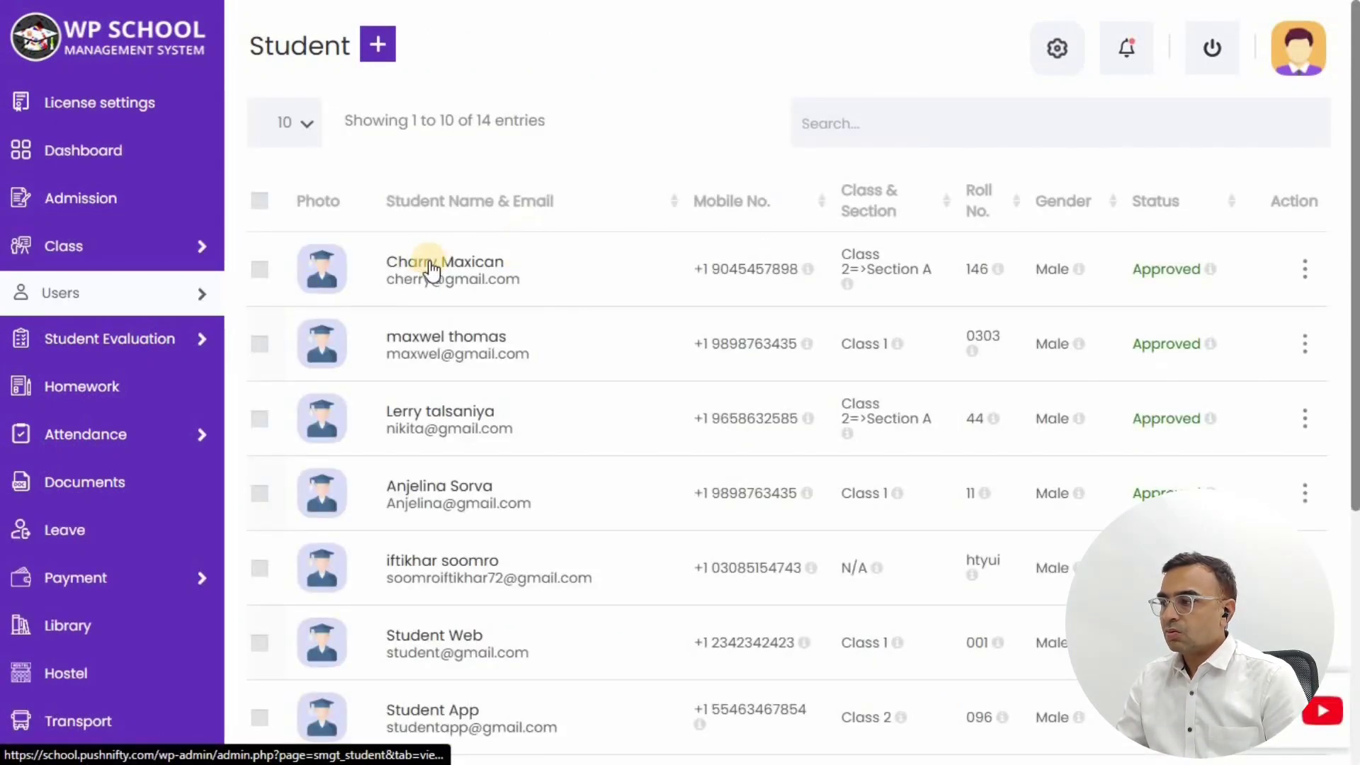
left_click(1307, 272)
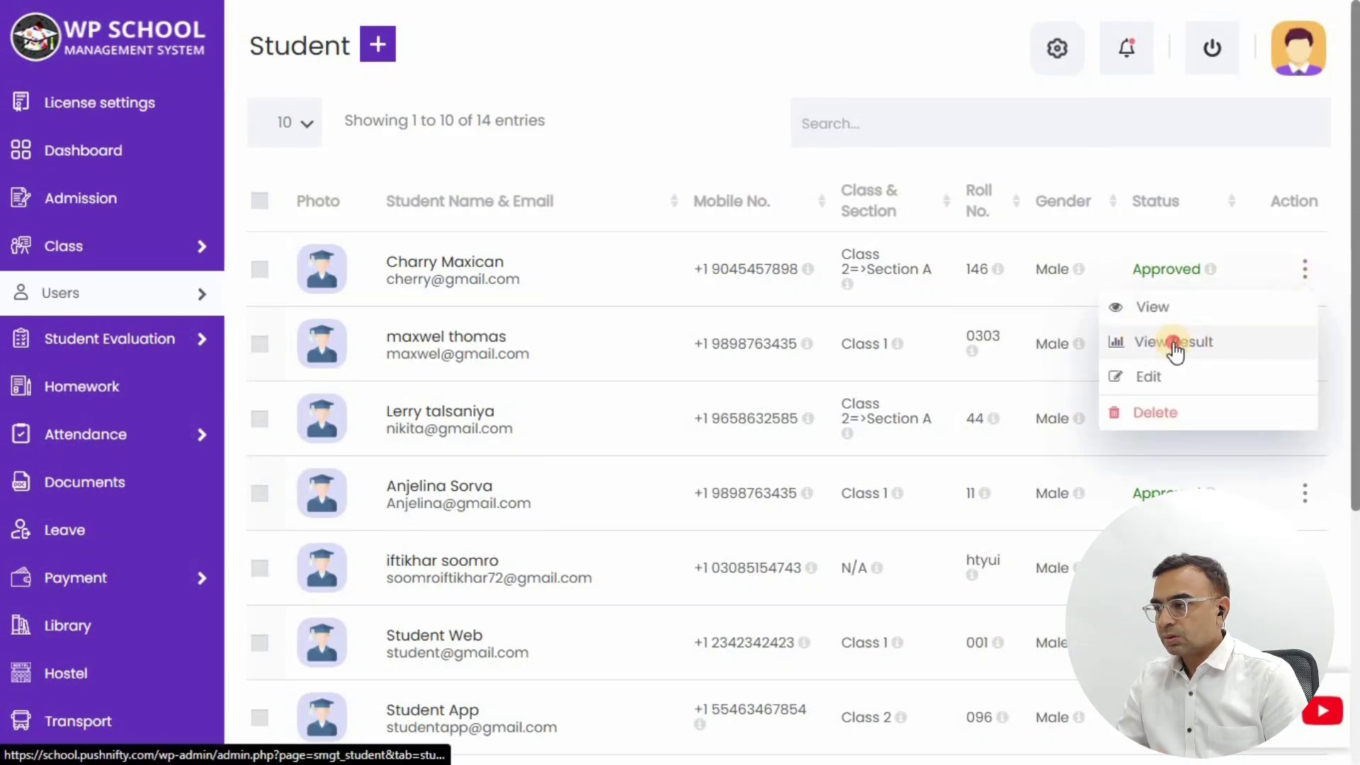
left_click(1173, 344)
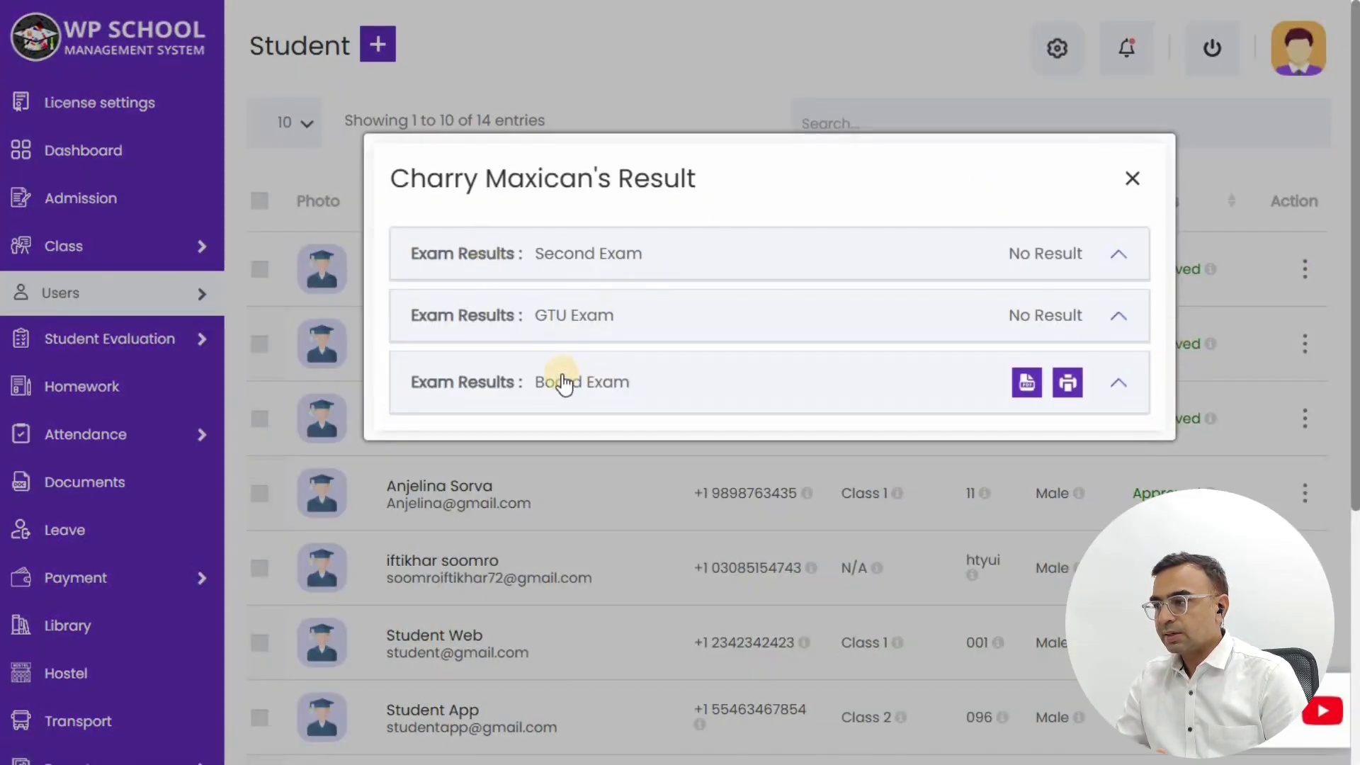
Step: Expand the Board Exam result and review the class scores, totalling 268/400 at 67.00%
left_click(1118, 384)
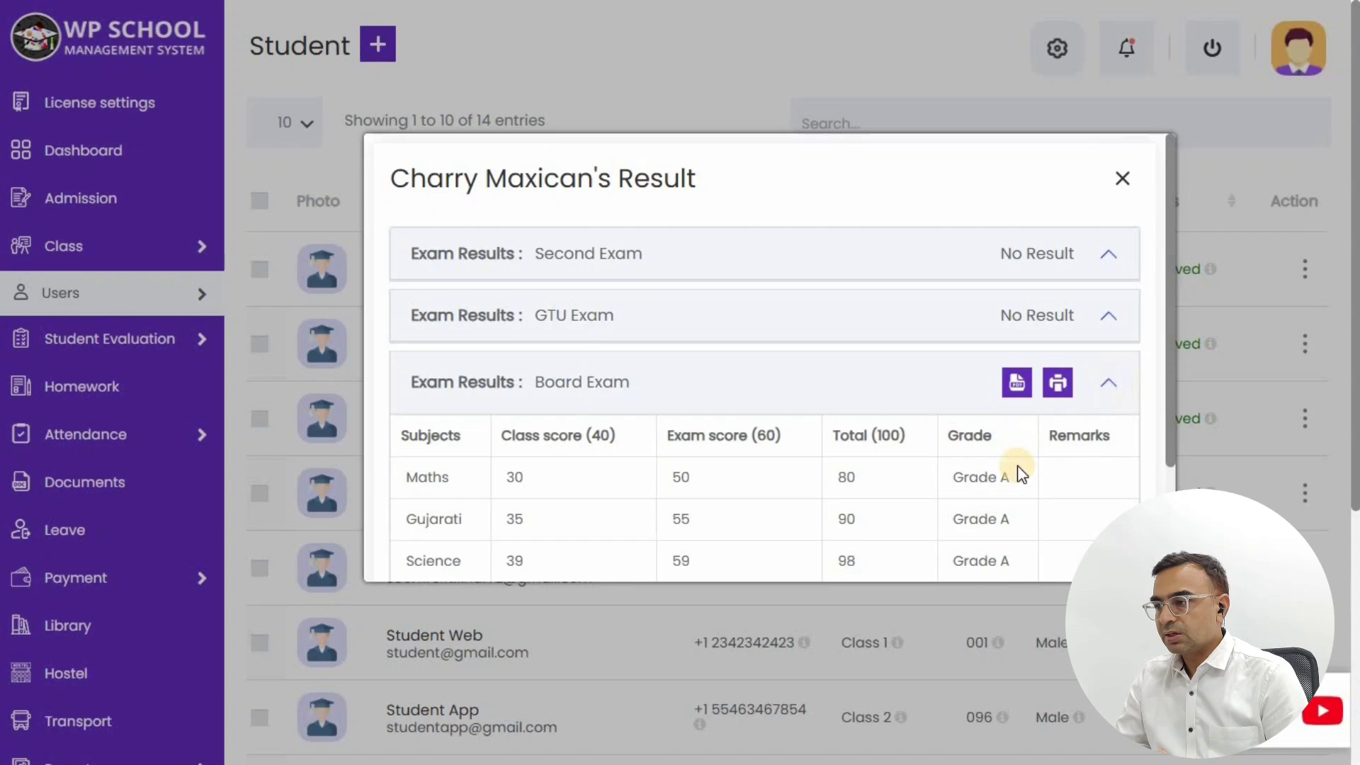
scroll(987, 397, "down", 2)
scroll(542, 405, "down", 2)
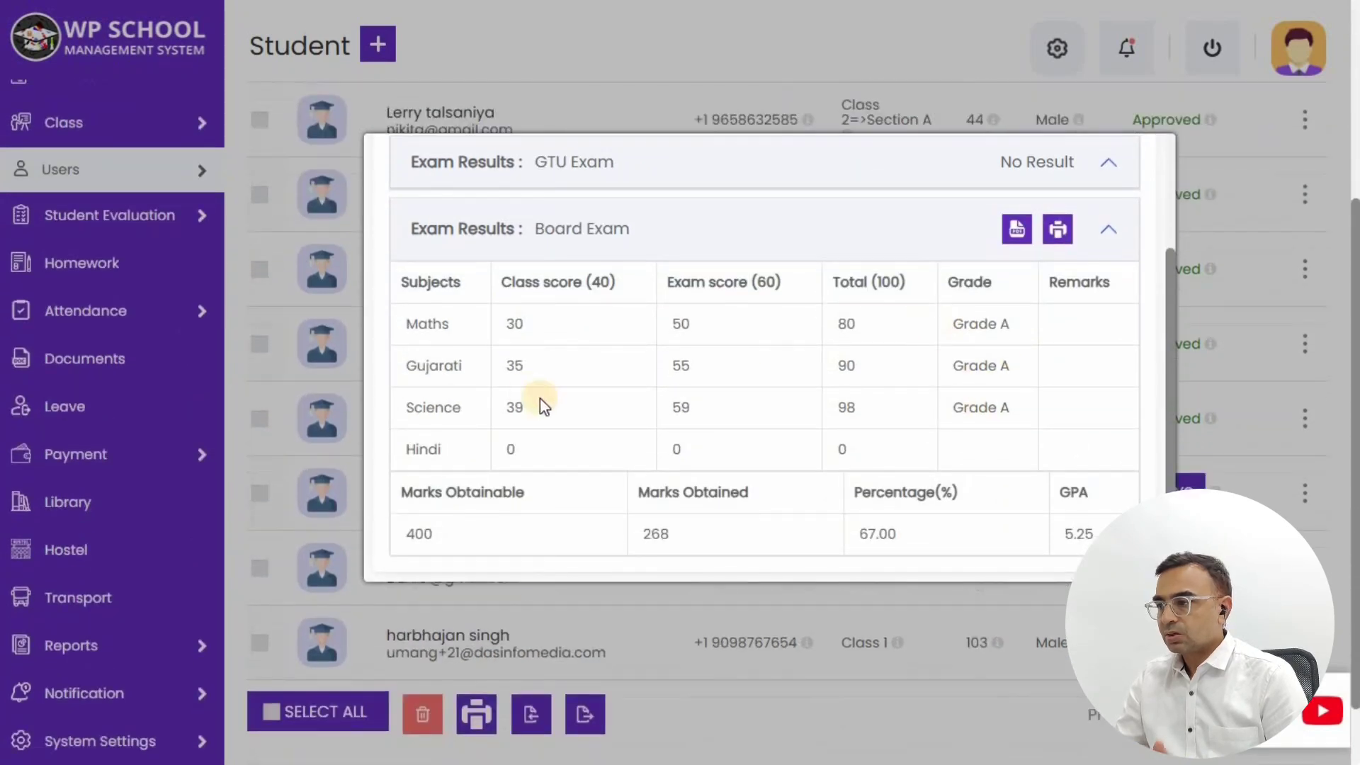
scroll(567, 375, "up", 2)
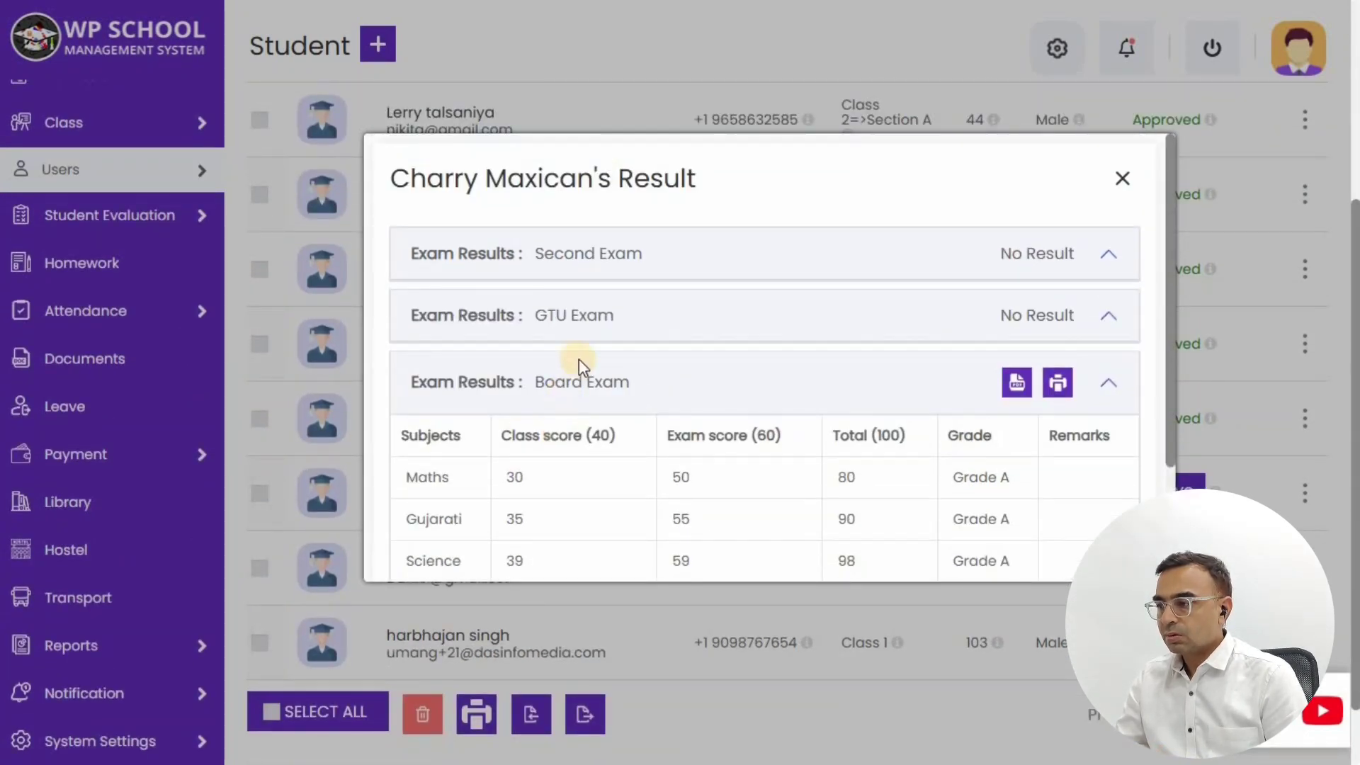
scroll(539, 347, "down", 2)
double_click(522, 325)
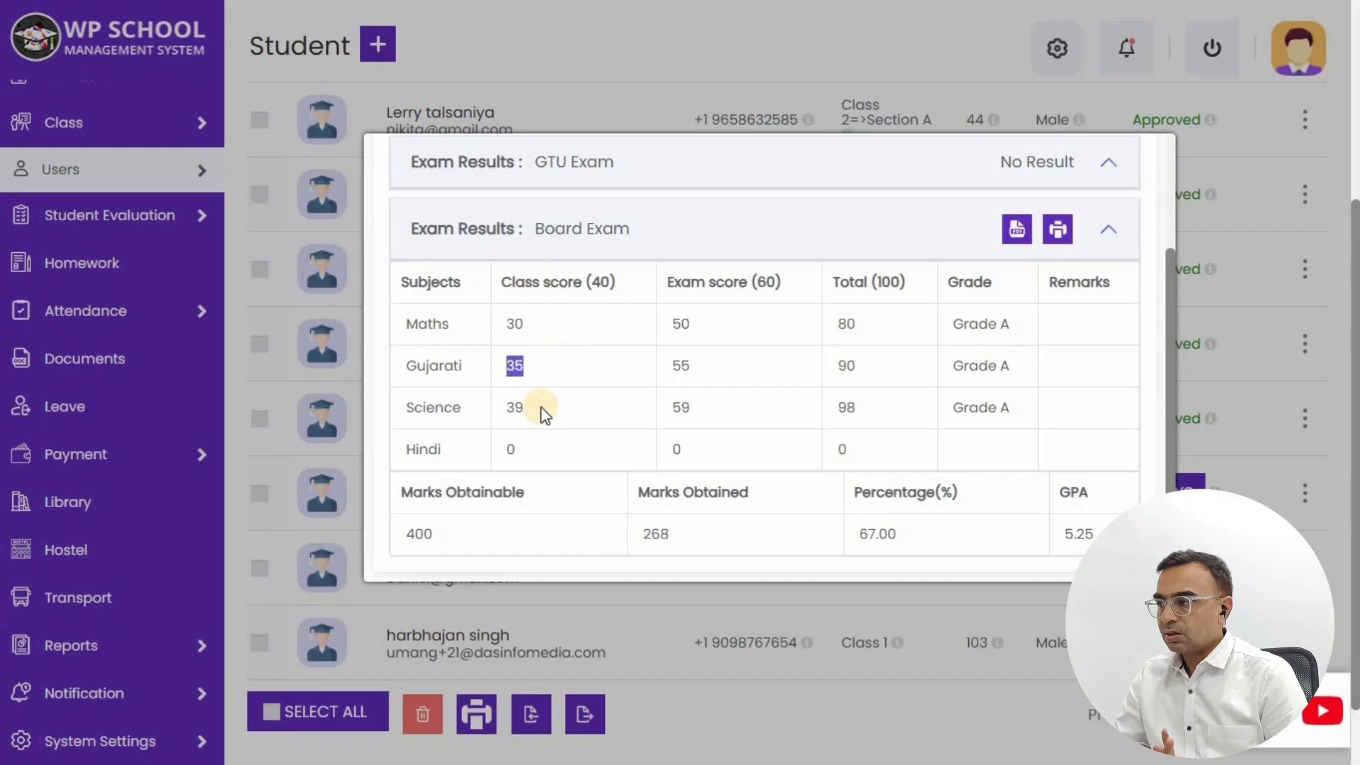
left_click_drag(573, 417, 516, 409)
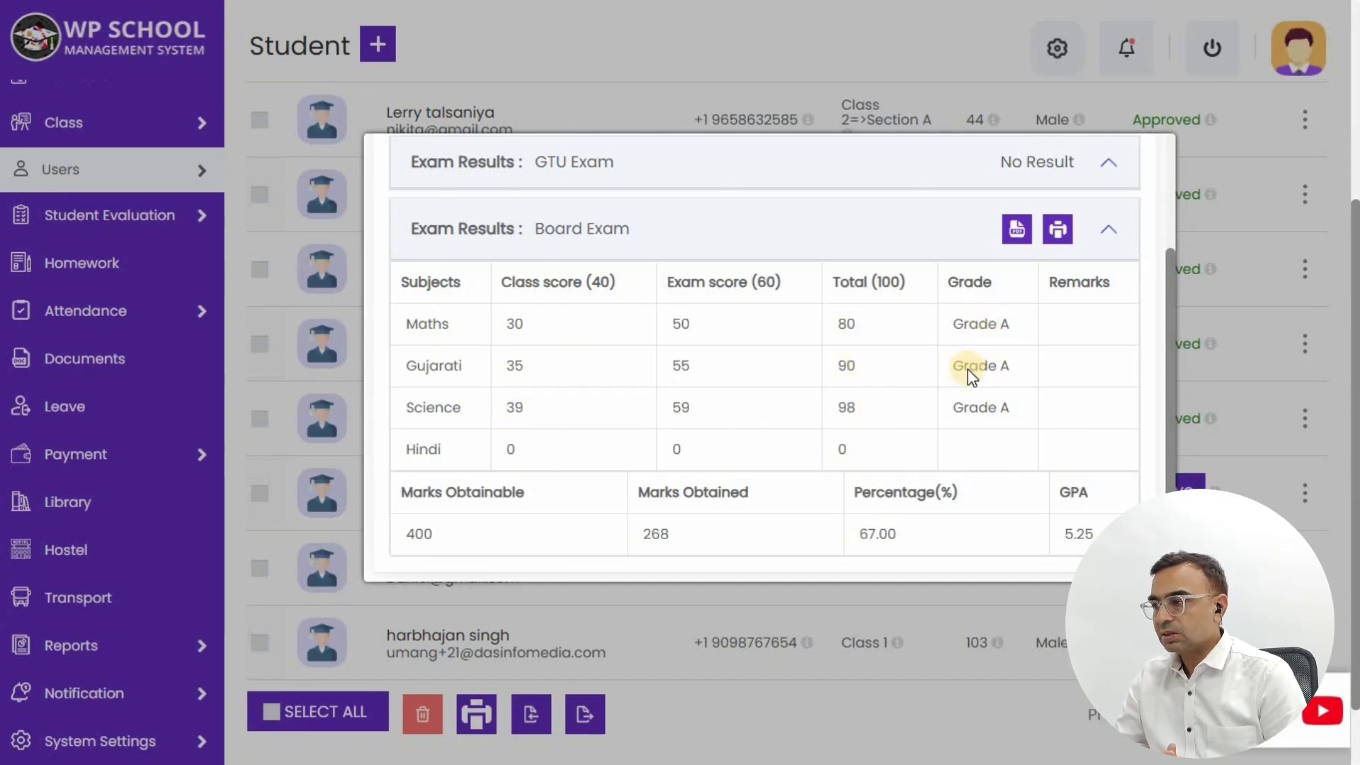
scroll(984, 417, "down", 1)
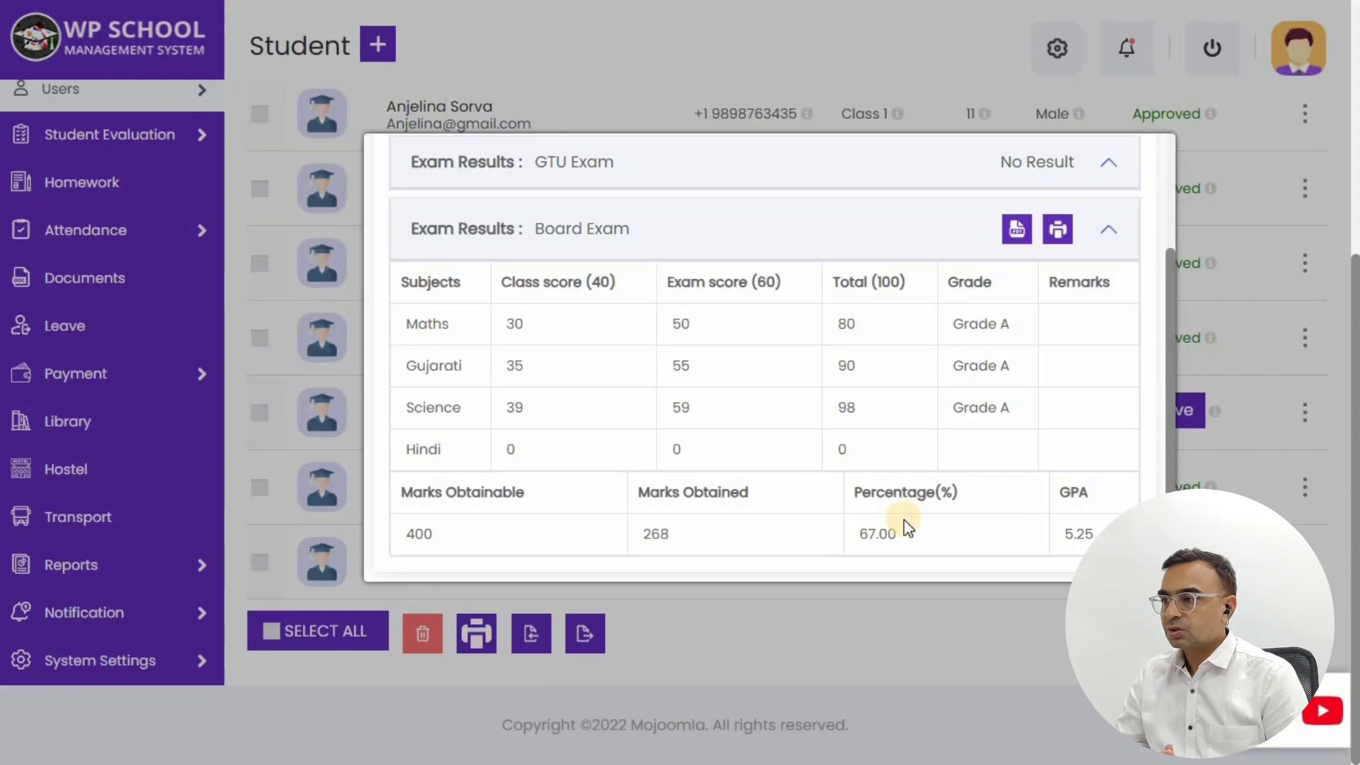
scroll(964, 482, "up", 3)
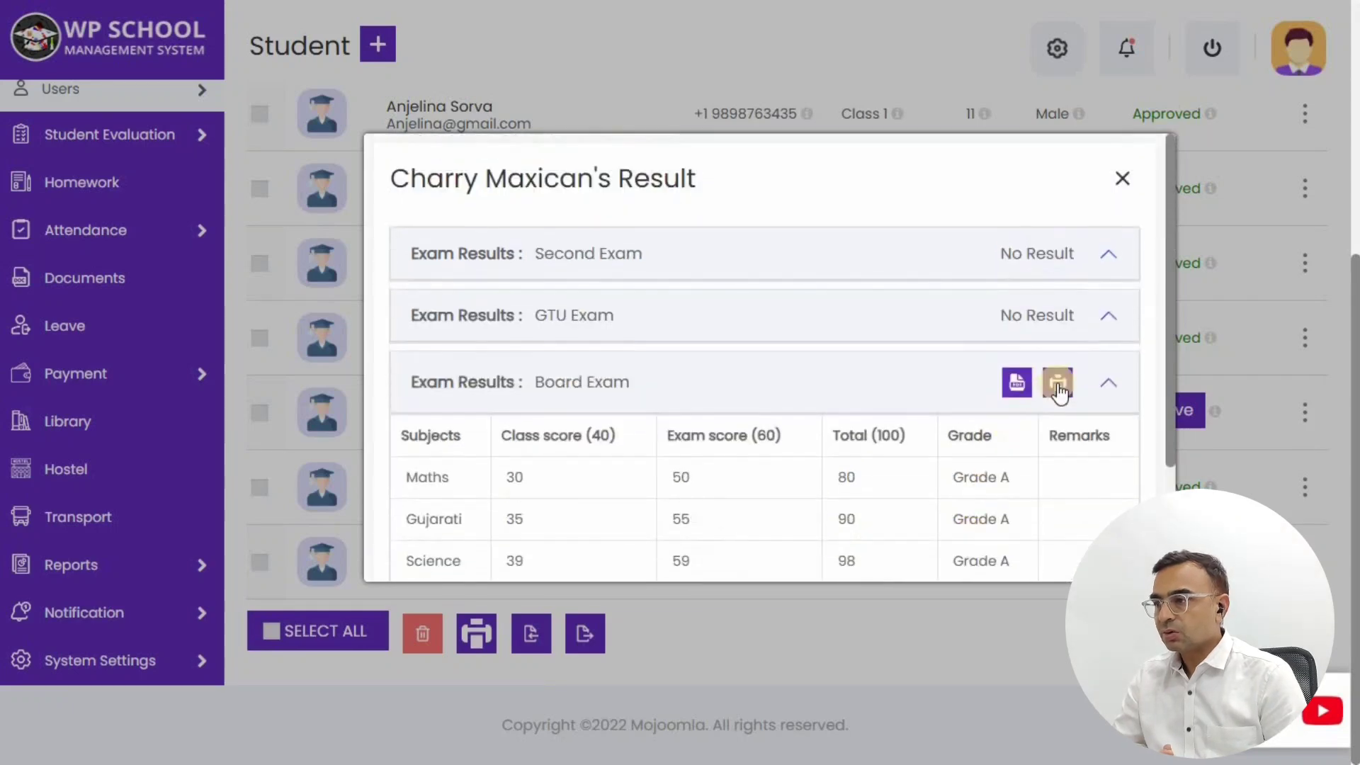
Step: Close the results and show the roll 146 student's profile on its Exam Results tab
left_click(1122, 180)
scroll(507, 277, "up", 5)
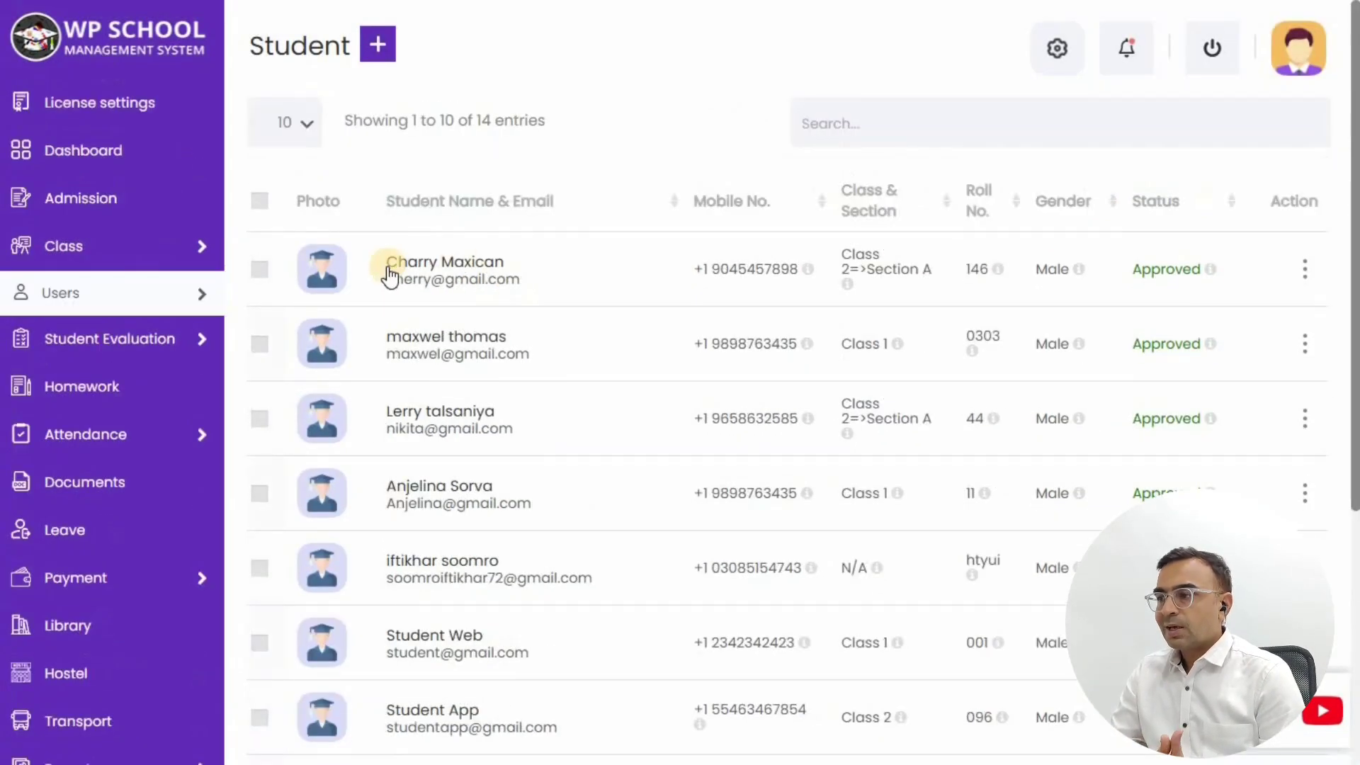
left_click(437, 271)
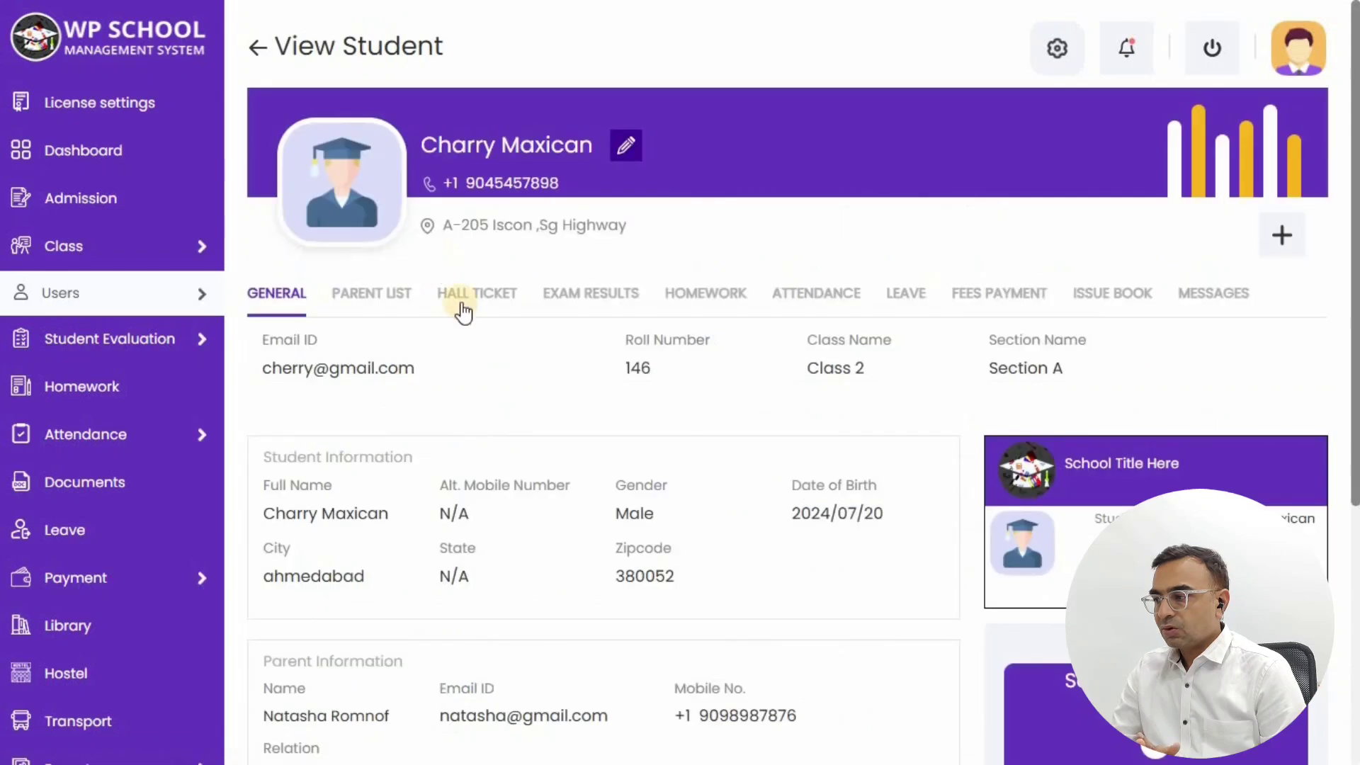
left_click(599, 298)
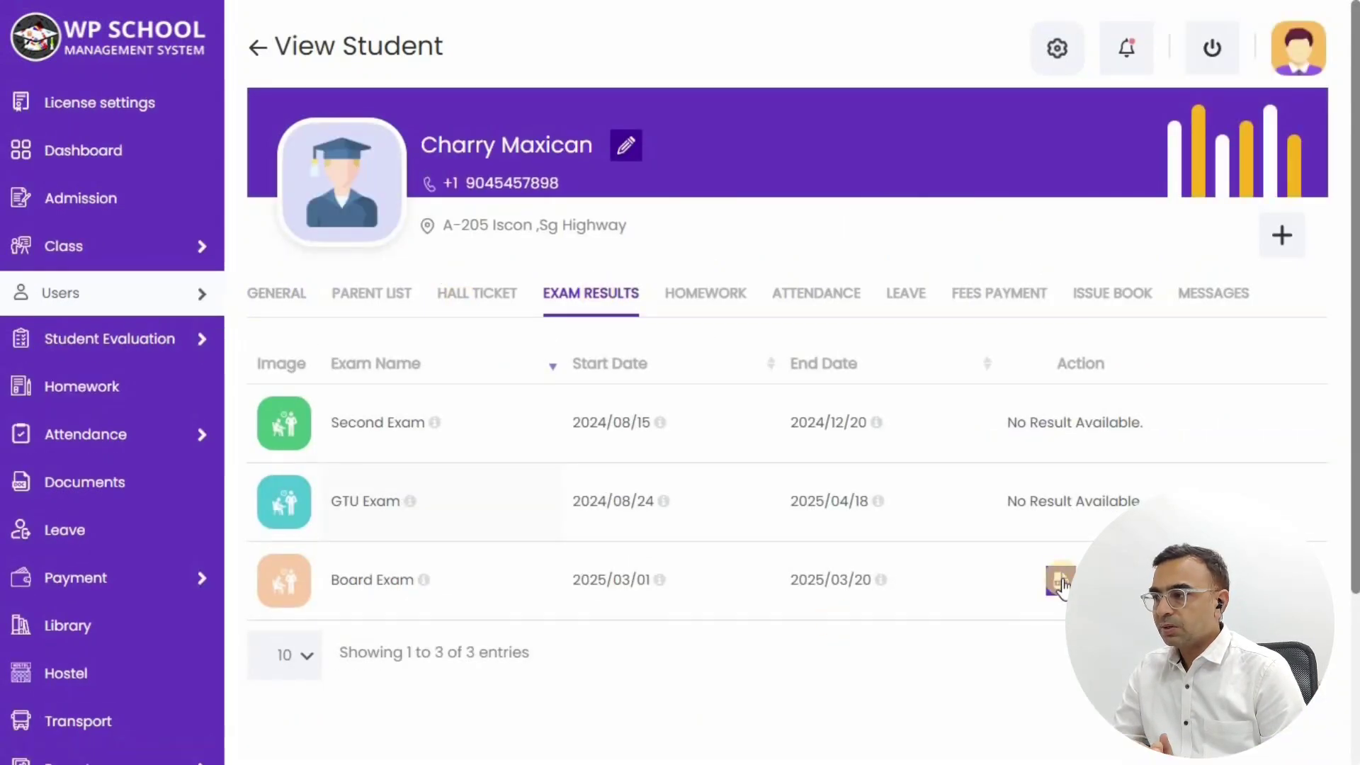
left_click(1060, 582)
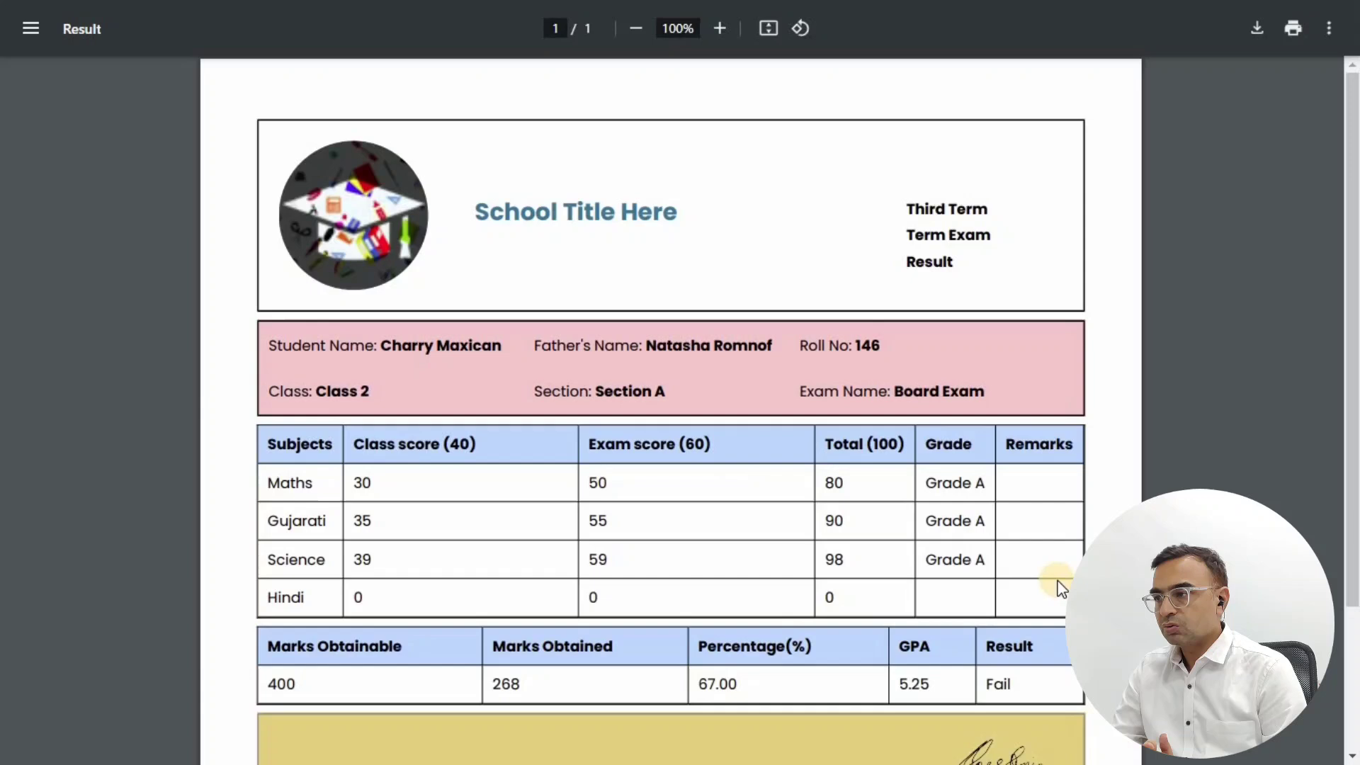
scroll(637, 283, "down", 3)
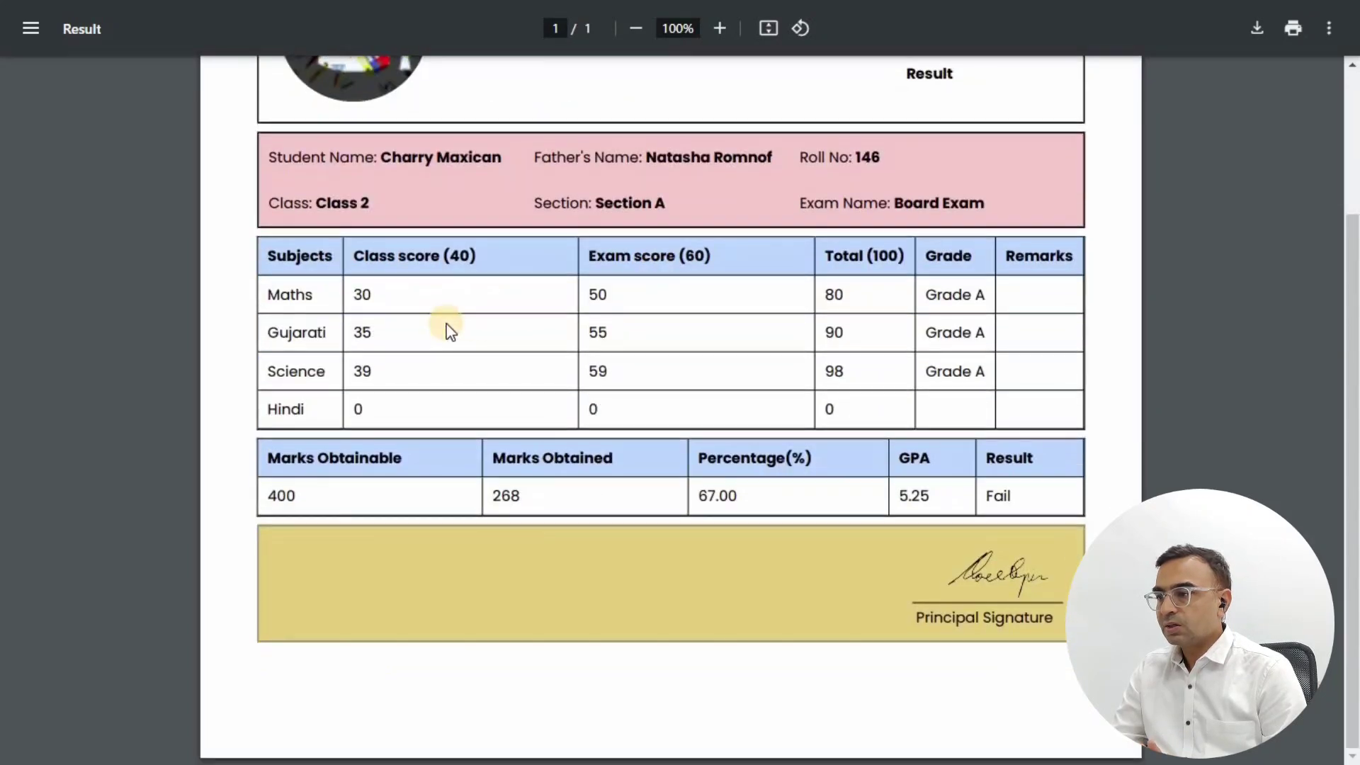
scroll(354, 368, "up", 2)
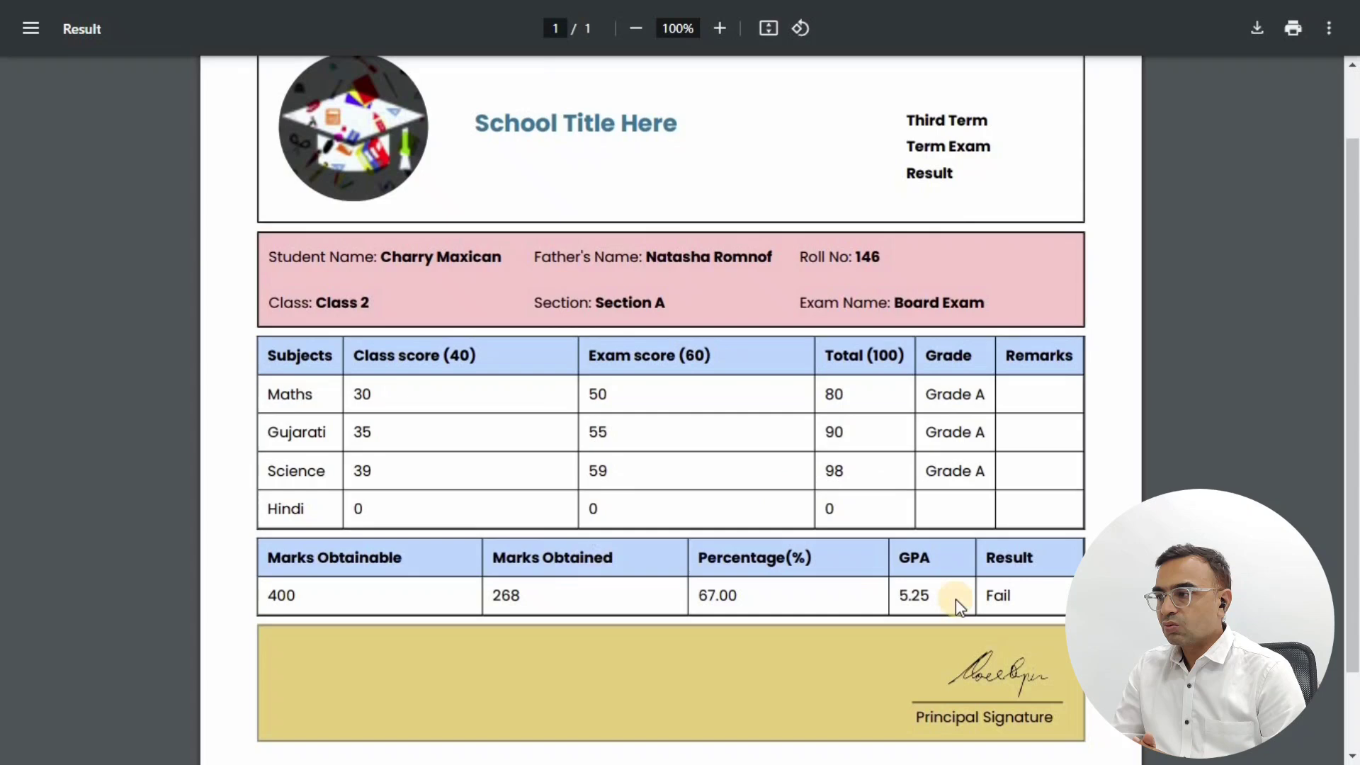
scroll(820, 615, "down", 2)
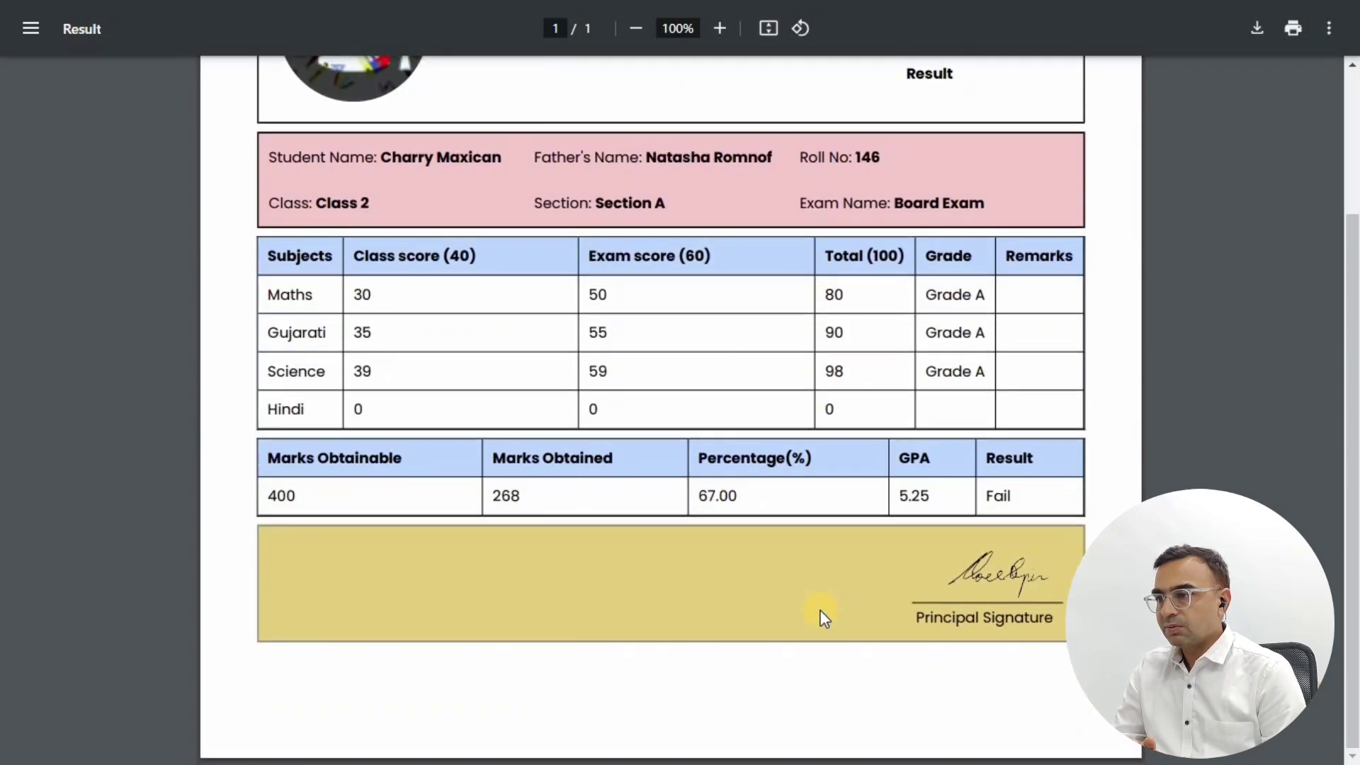